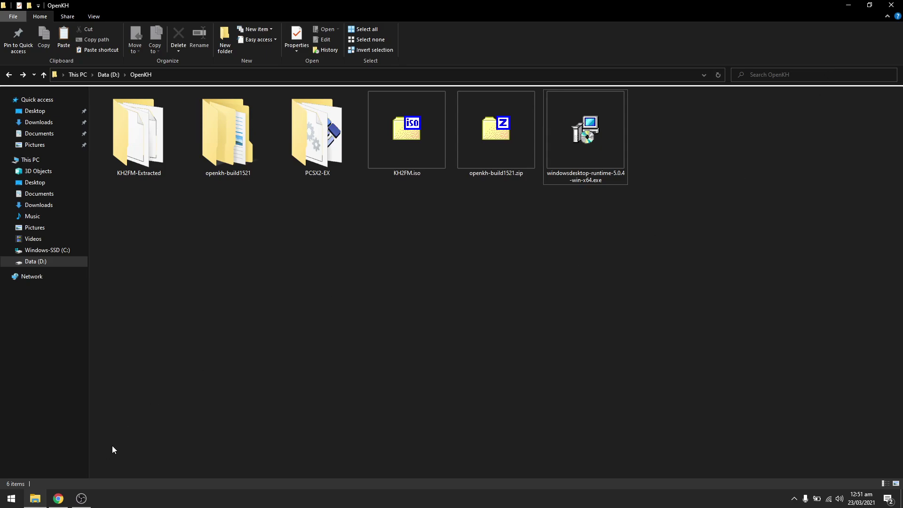
Step: From openkh.dev, open the GitHub release 20210321.2 and download openkh-build1521.zip
{"action": "left_click", "coordinate": [58, 498]}
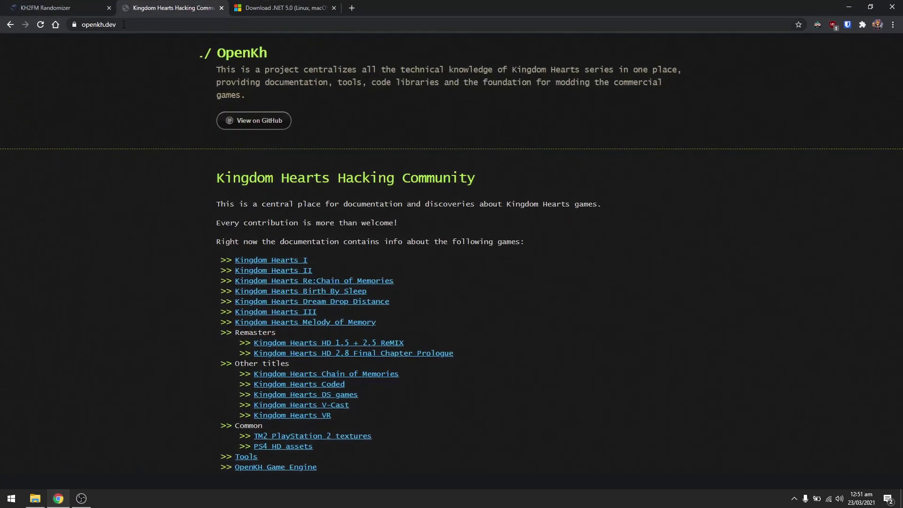
{"action": "left_click", "coordinate": [79, 26]}
{"action": "left_click", "coordinate": [141, 29]}
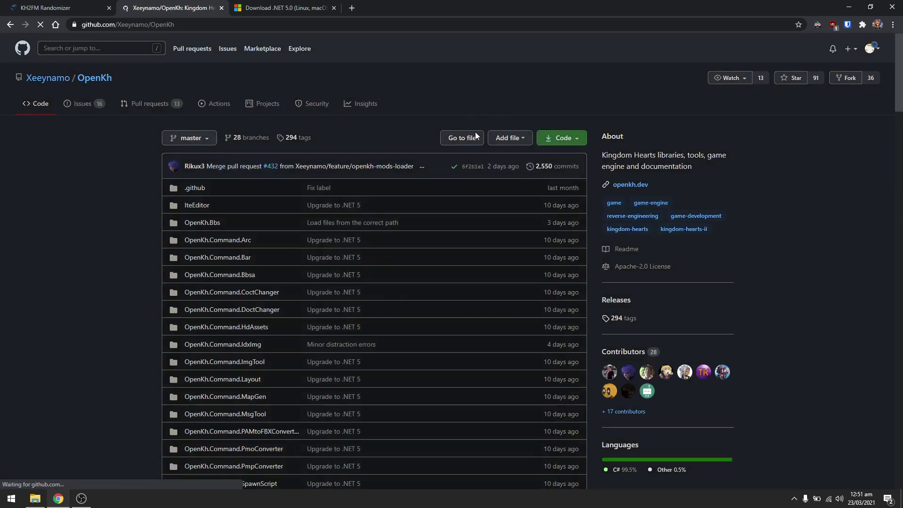
{"action": "scroll", "coordinate": [344, 239], "scroll_direction": "down", "scroll_amount": 5}
{"action": "scroll", "coordinate": [344, 240], "scroll_direction": "down", "scroll_amount": 5}
{"action": "scroll", "coordinate": [343, 239], "scroll_direction": "down", "scroll_amount": 5}
{"action": "scroll", "coordinate": [344, 239], "scroll_direction": "down", "scroll_amount": 5}
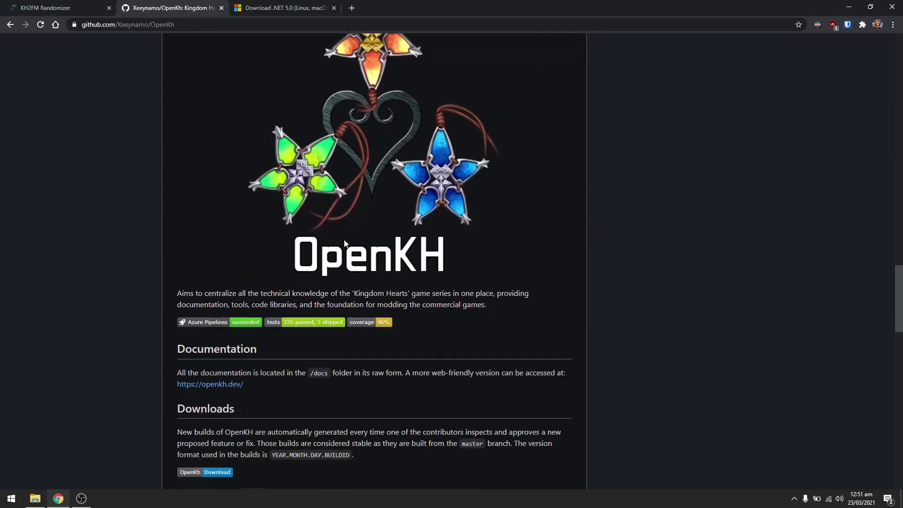
{"action": "scroll", "coordinate": [343, 239], "scroll_direction": "down", "scroll_amount": 3}
{"action": "scroll", "coordinate": [343, 239], "scroll_direction": "down", "scroll_amount": 1}
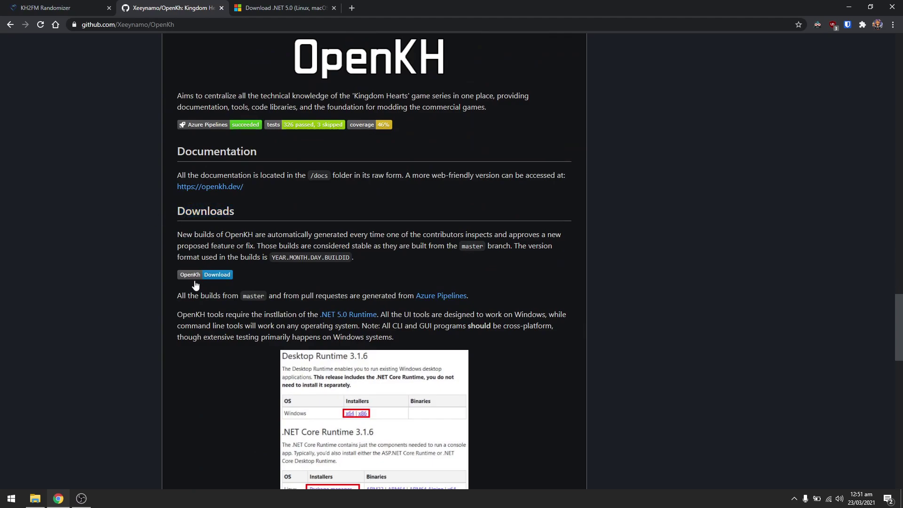
{"action": "left_click", "coordinate": [219, 279]}
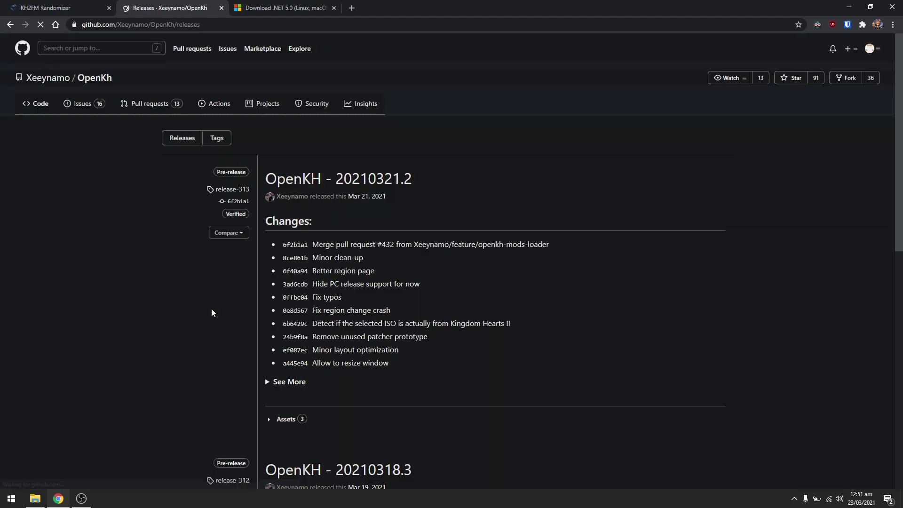
{"action": "left_click", "coordinate": [277, 421]}
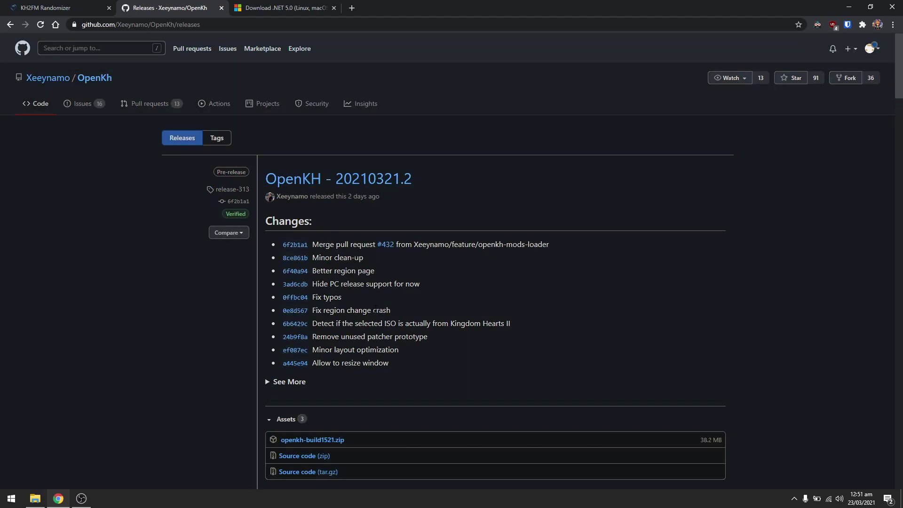
{"action": "left_click", "coordinate": [285, 442]}
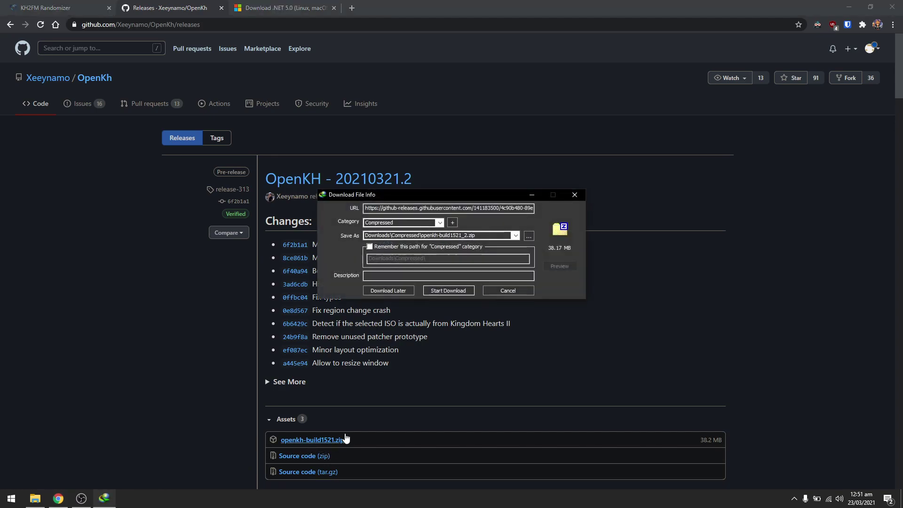
{"action": "left_click", "coordinate": [508, 289]}
{"action": "left_click", "coordinate": [34, 499]}
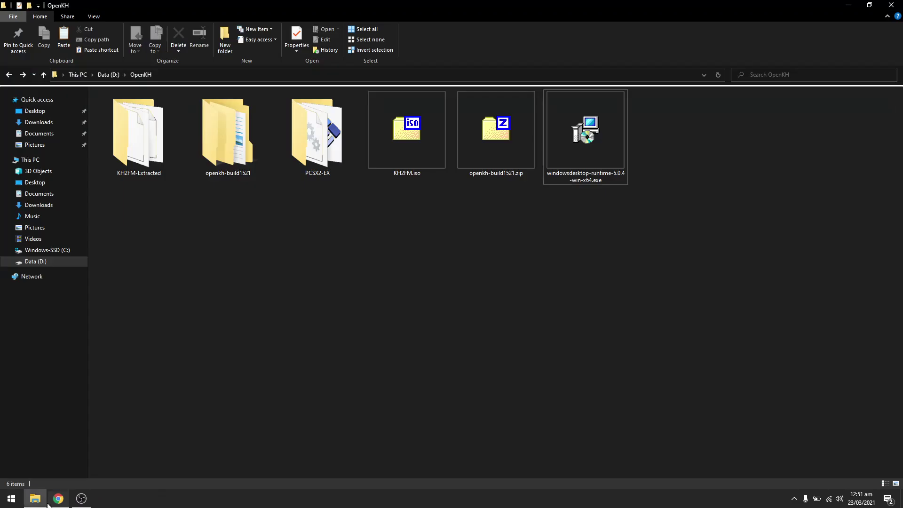
{"action": "left_click", "coordinate": [508, 137]}
{"action": "left_click", "coordinate": [476, 246]}
{"action": "left_click", "coordinate": [503, 135]}
{"action": "left_click", "coordinate": [586, 134]}
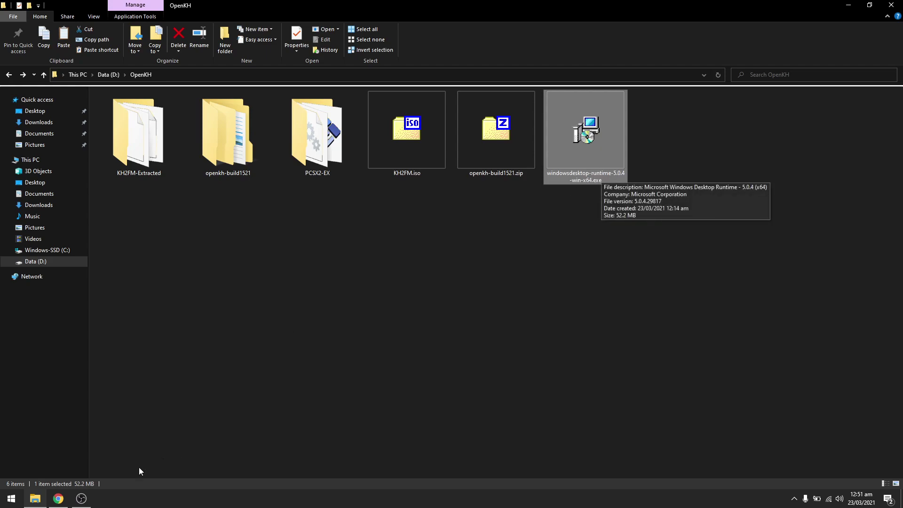
{"action": "left_click", "coordinate": [58, 498]}
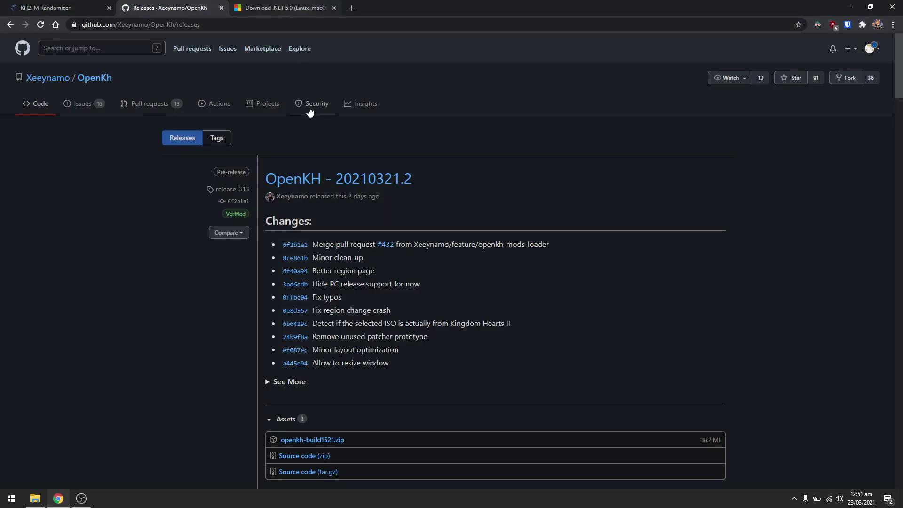
{"action": "left_click", "coordinate": [285, 6]}
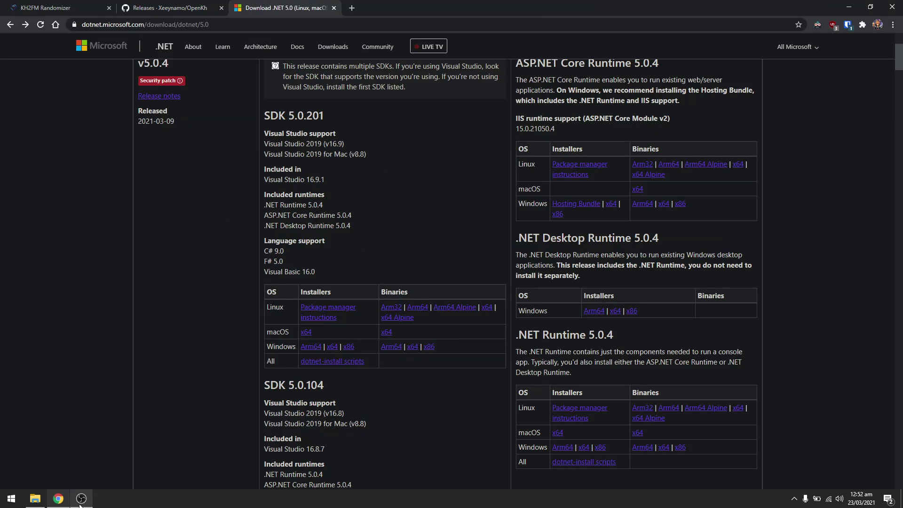
{"action": "left_click", "coordinate": [35, 498]}
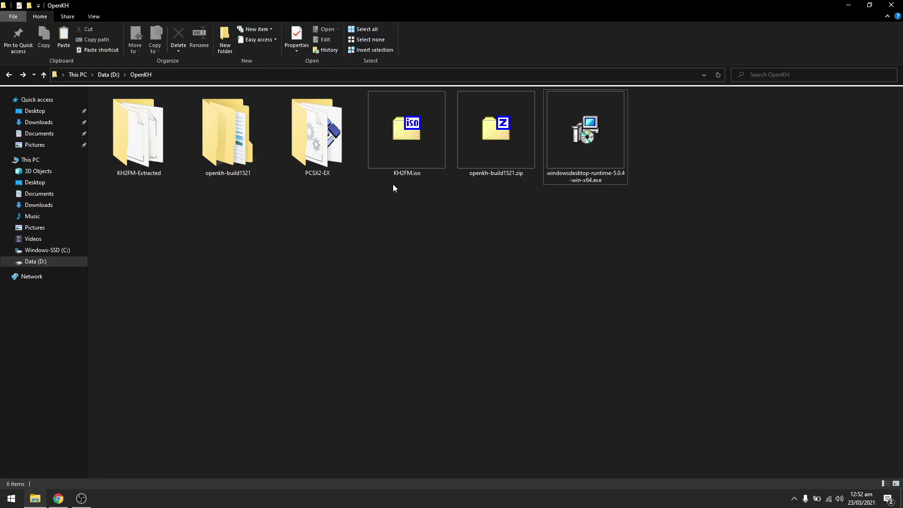
{"action": "left_click", "coordinate": [417, 139]}
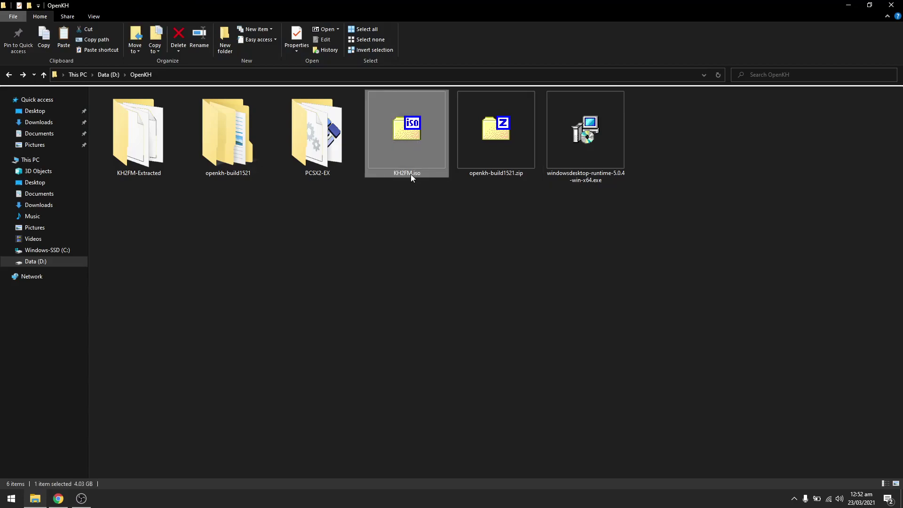
{"action": "left_click", "coordinate": [424, 225]}
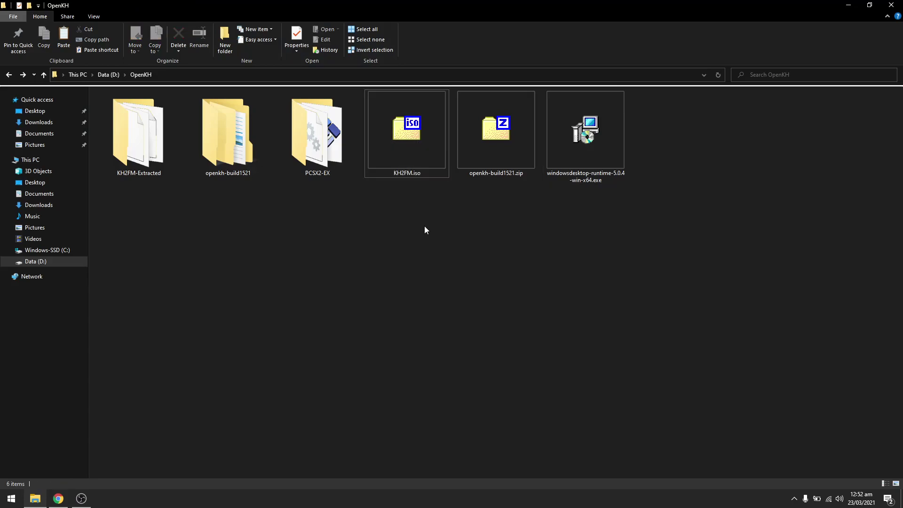
{"action": "left_click", "coordinate": [414, 136]}
{"action": "left_click", "coordinate": [326, 173]}
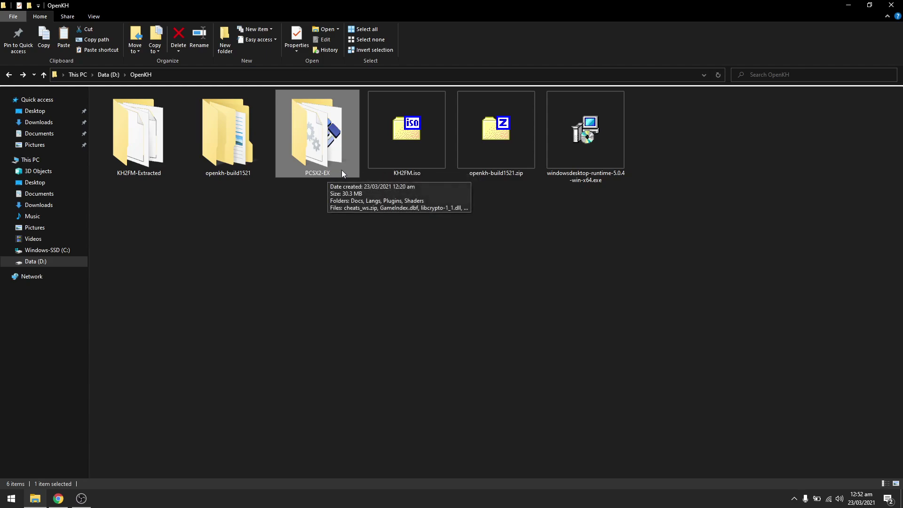
{"action": "left_click", "coordinate": [258, 303]}
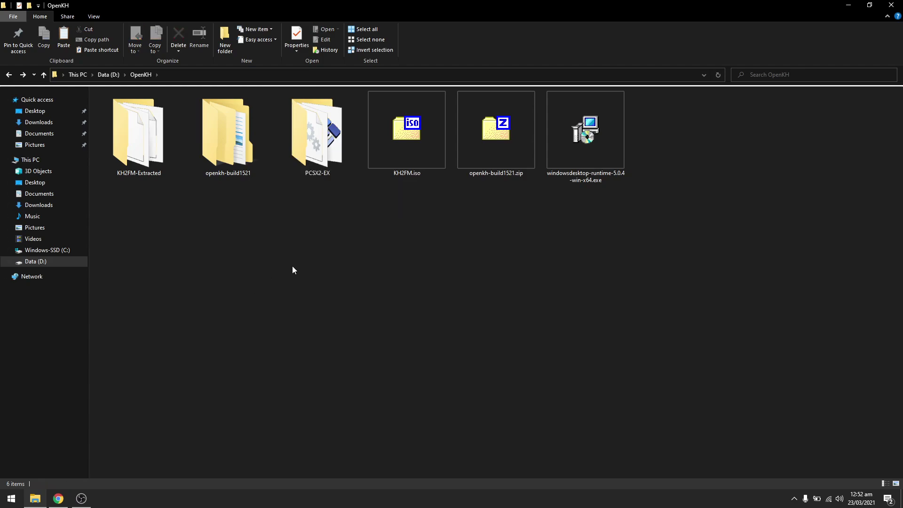
Step: Run OpenKh.Tools.ModsManager.exe from the openkh-build1521\openkh folder
{"action": "double_click", "coordinate": [242, 155]}
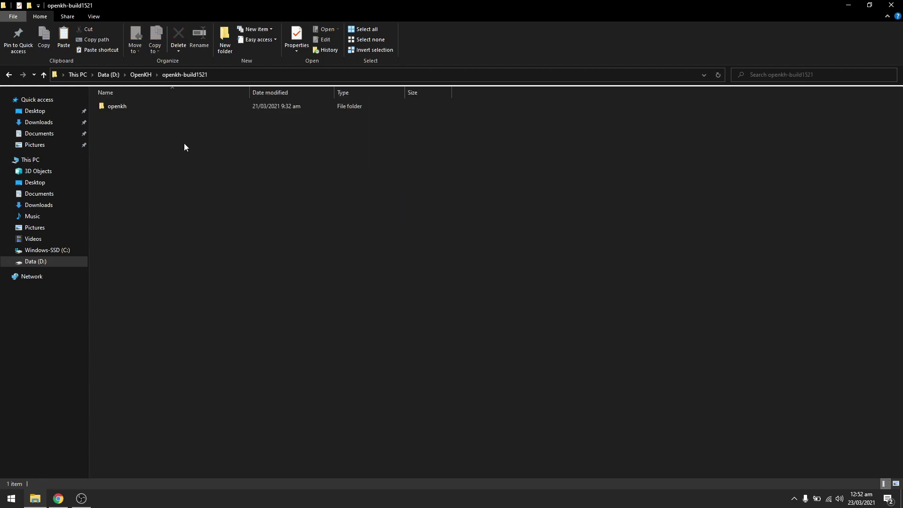
{"action": "left_click", "coordinate": [122, 103]}
{"action": "double_click", "coordinate": [122, 106]}
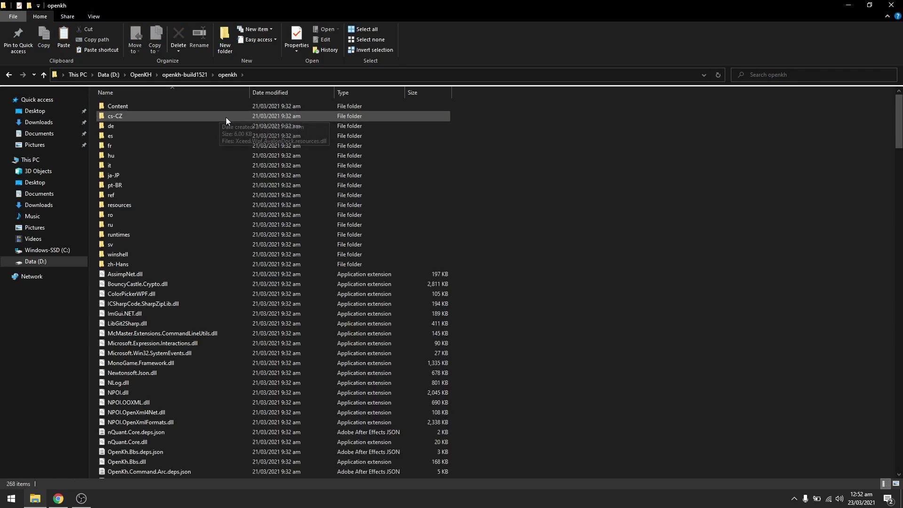
{"action": "scroll", "coordinate": [290, 431], "scroll_direction": "down", "scroll_amount": 3}
{"action": "scroll", "coordinate": [292, 429], "scroll_direction": "down", "scroll_amount": 10}
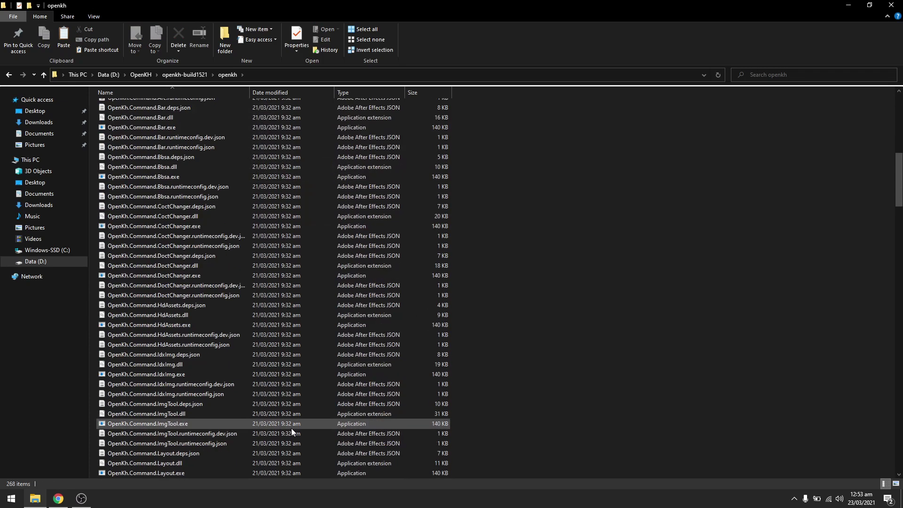
{"action": "scroll", "coordinate": [292, 427], "scroll_direction": "down", "scroll_amount": 10}
{"action": "scroll", "coordinate": [292, 428], "scroll_direction": "down", "scroll_amount": 10}
{"action": "scroll", "coordinate": [291, 428], "scroll_direction": "down", "scroll_amount": 7}
{"action": "scroll", "coordinate": [292, 428], "scroll_direction": "down", "scroll_amount": 7}
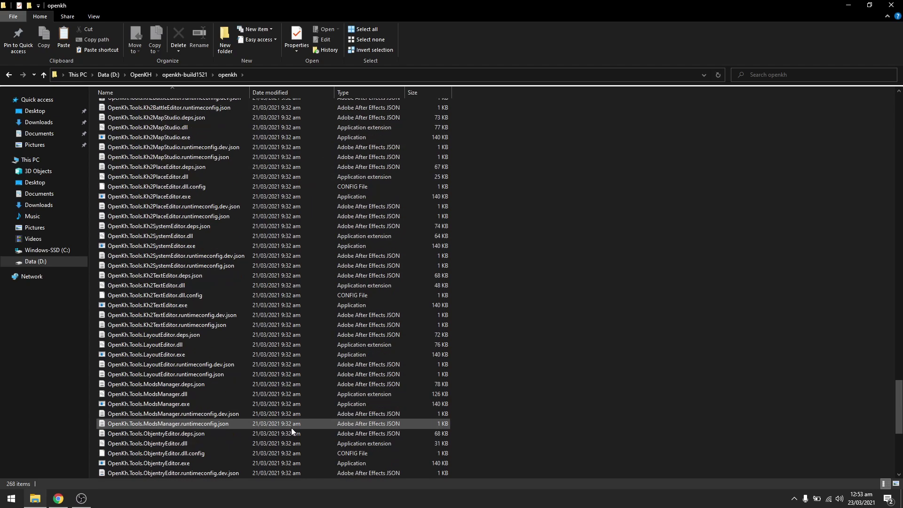
{"action": "scroll", "coordinate": [292, 427], "scroll_direction": "down", "scroll_amount": 6}
{"action": "scroll", "coordinate": [285, 410], "scroll_direction": "down", "scroll_amount": 6}
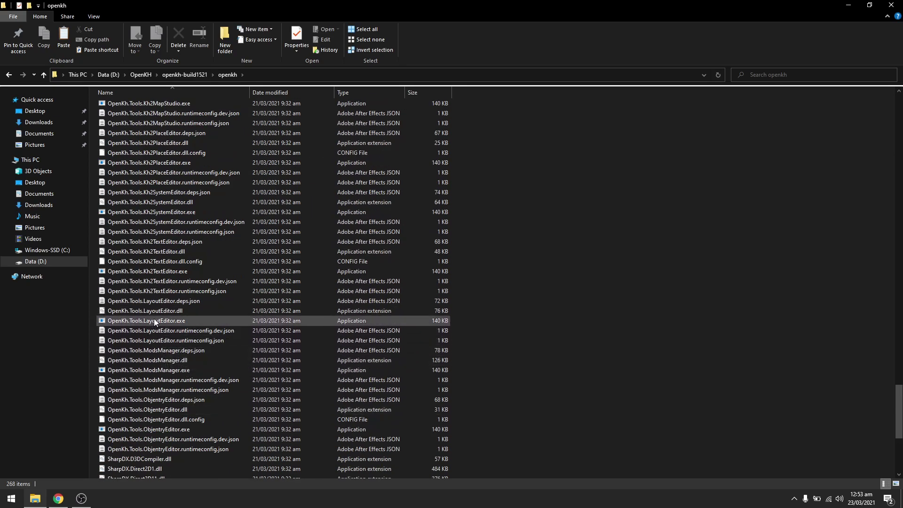
{"action": "left_click", "coordinate": [175, 369]}
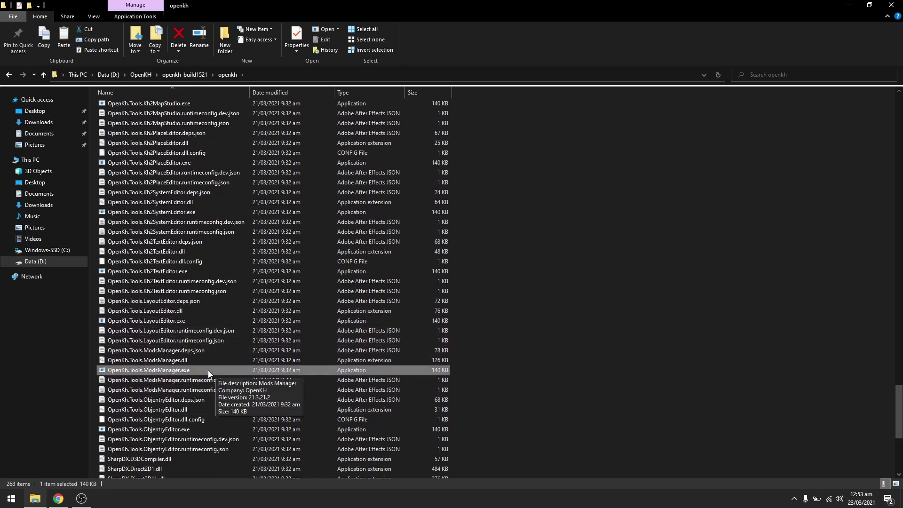
{"action": "double_click", "coordinate": [199, 369]}
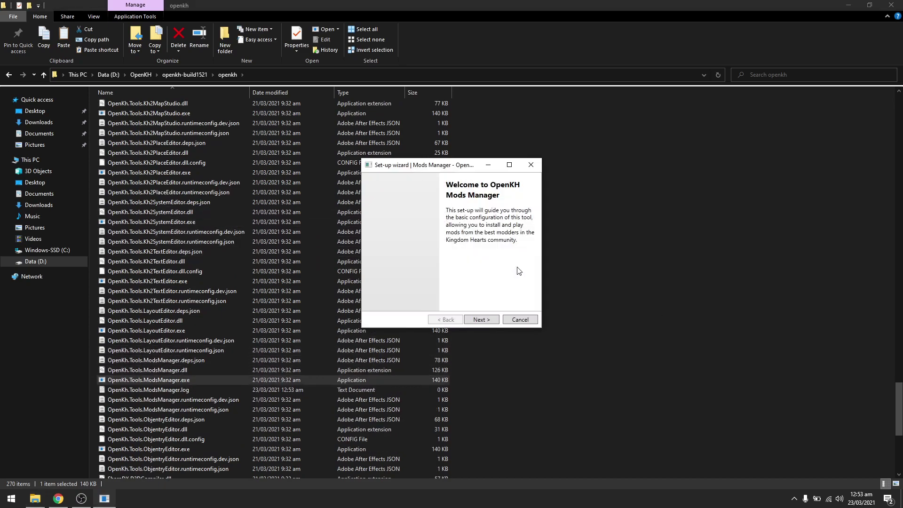
Step: Past the welcome page, choose 'PlayStation 2 using PCSX2 emulator' as the game edition
{"action": "left_click", "coordinate": [478, 322]}
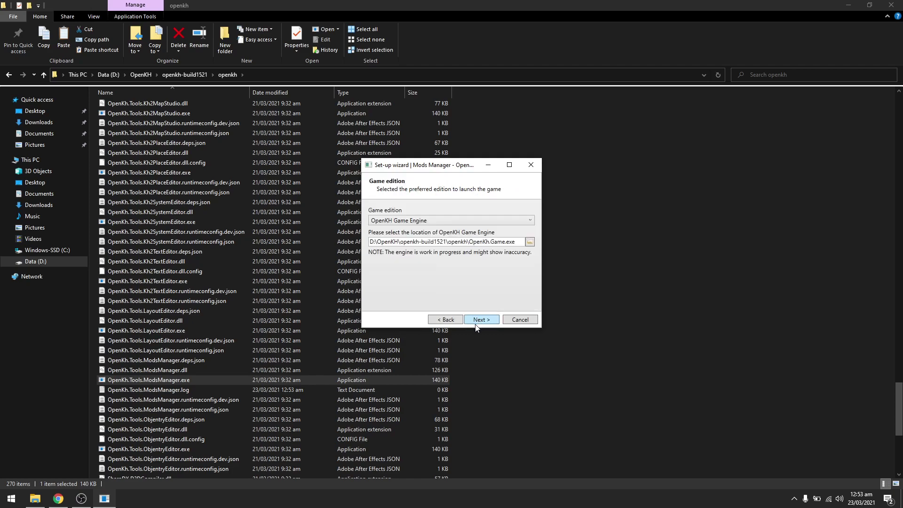
{"action": "left_click", "coordinate": [410, 225]}
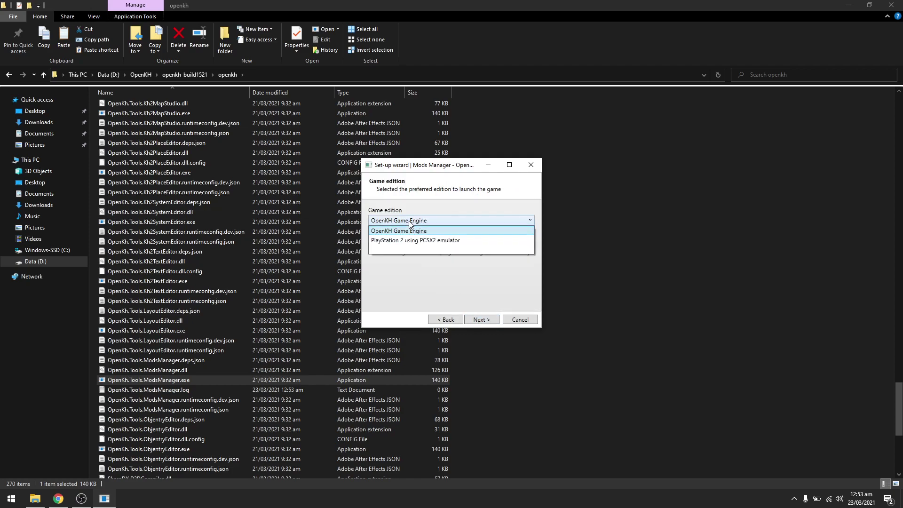
{"action": "left_click", "coordinate": [426, 244]}
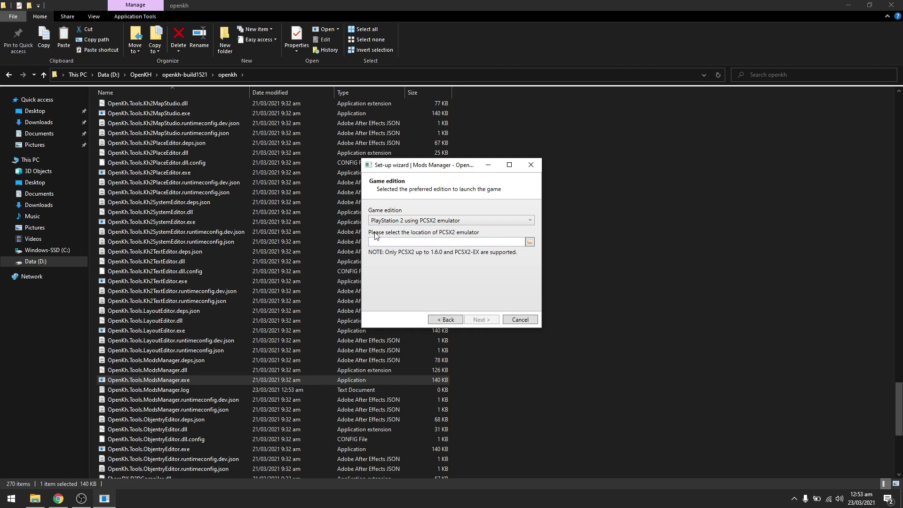
Step: Set D:\OpenKH\PCSX2-EX\pcsx2.exe as the emulator and continue to game configuration
{"action": "left_click", "coordinate": [529, 242]}
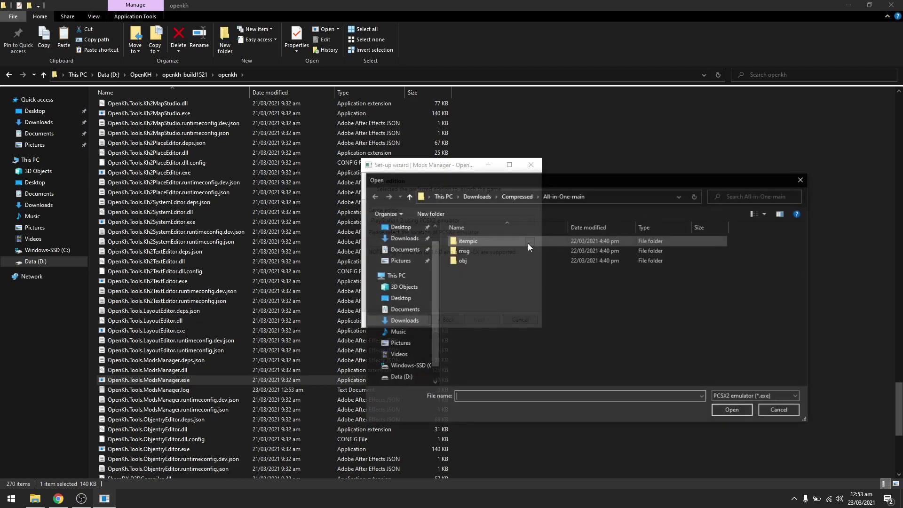
{"action": "left_click", "coordinate": [401, 377]}
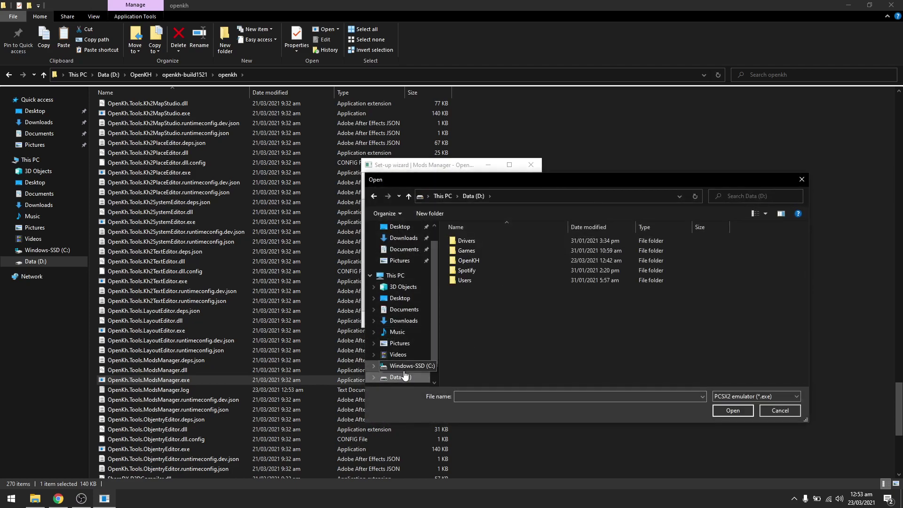
{"action": "double_click", "coordinate": [473, 260]}
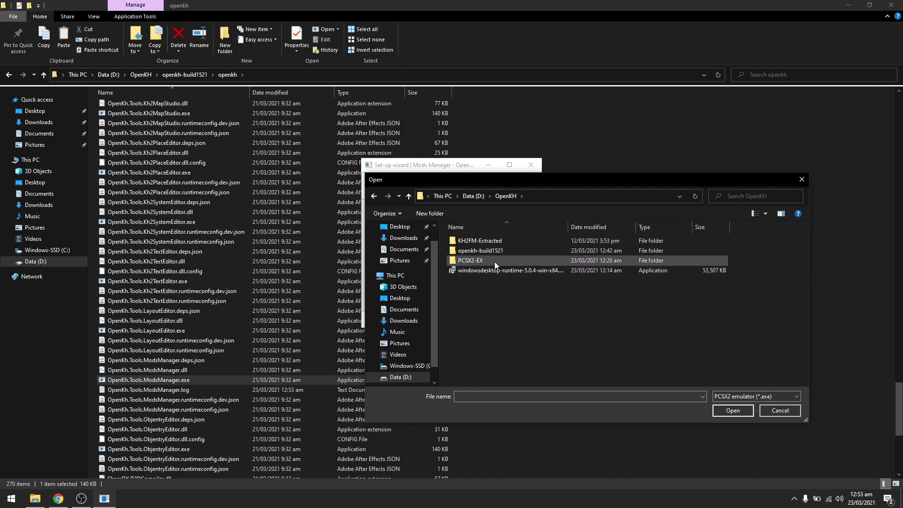
{"action": "double_click", "coordinate": [495, 261]}
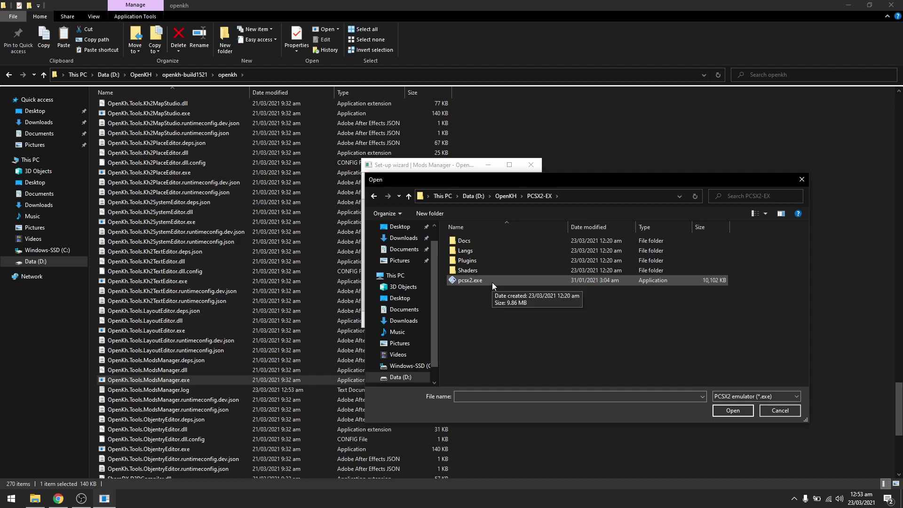
{"action": "double_click", "coordinate": [492, 281]}
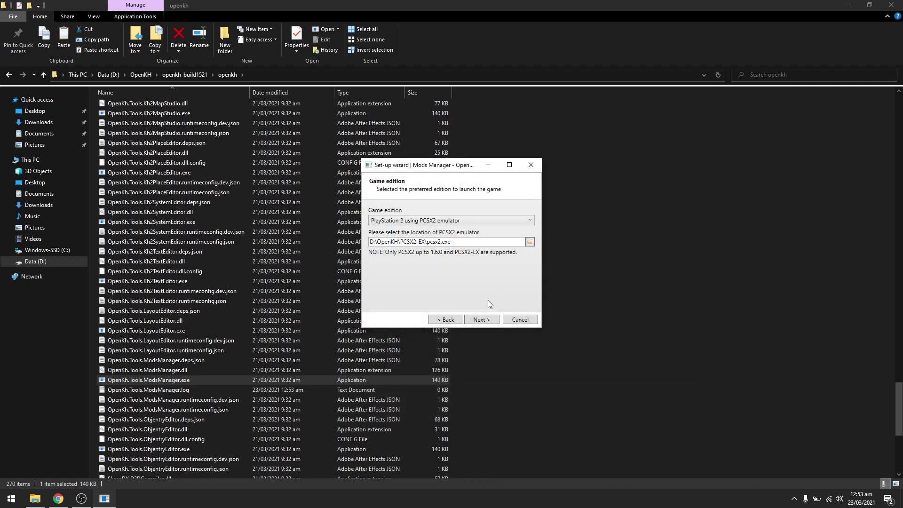
{"action": "left_click", "coordinate": [480, 319]}
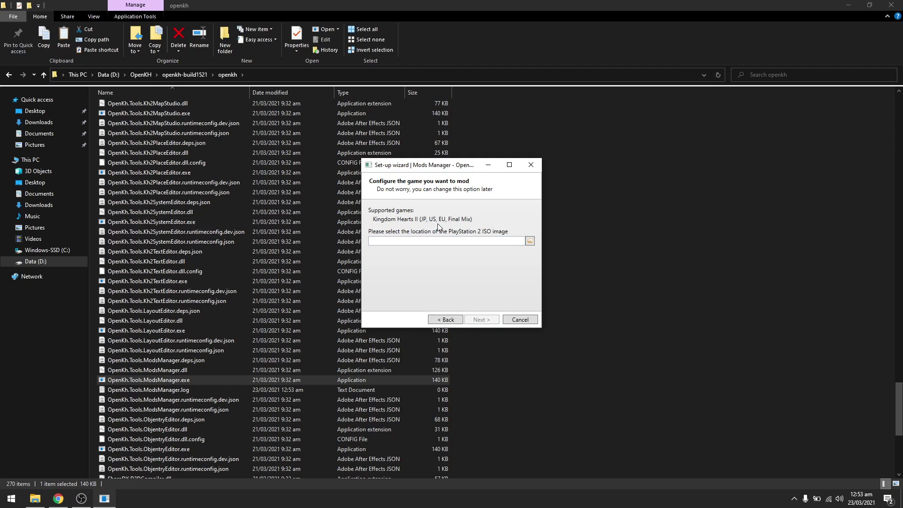
Step: Select D:\OpenKH\KH2FM.iso as the game image and continue to the game data page
{"action": "left_click", "coordinate": [530, 240]}
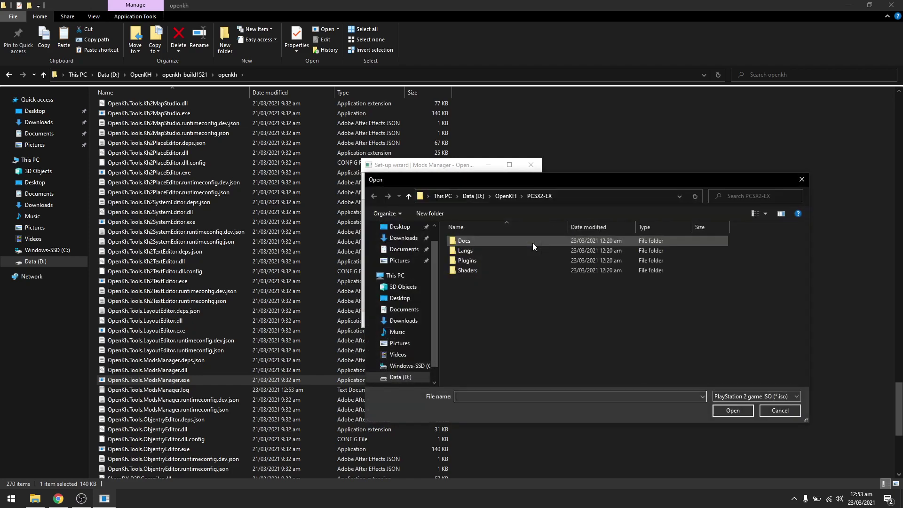
{"action": "left_click", "coordinate": [472, 196]}
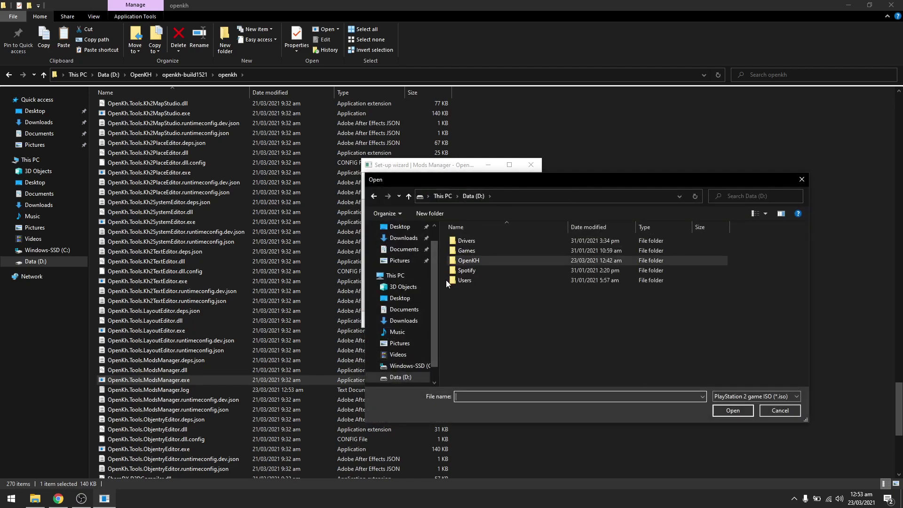
{"action": "double_click", "coordinate": [469, 260]}
{"action": "left_click", "coordinate": [475, 272]}
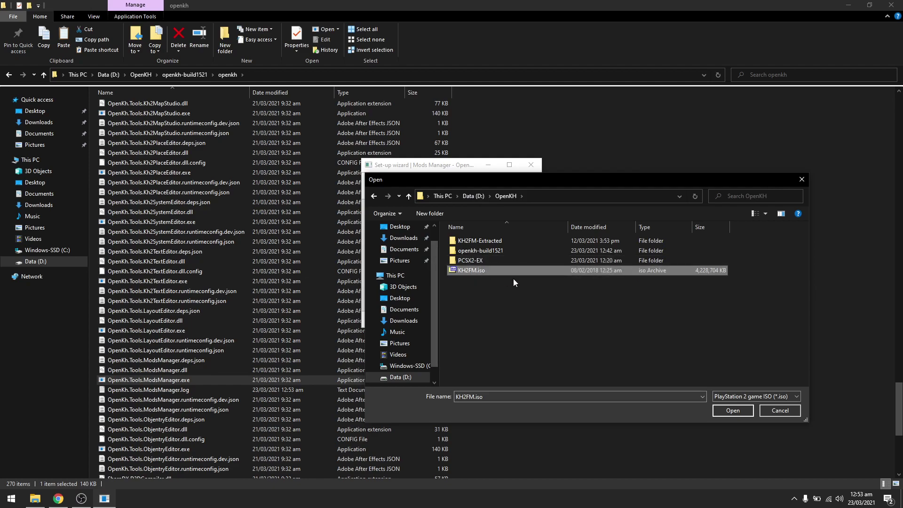
{"action": "left_click", "coordinate": [719, 406]}
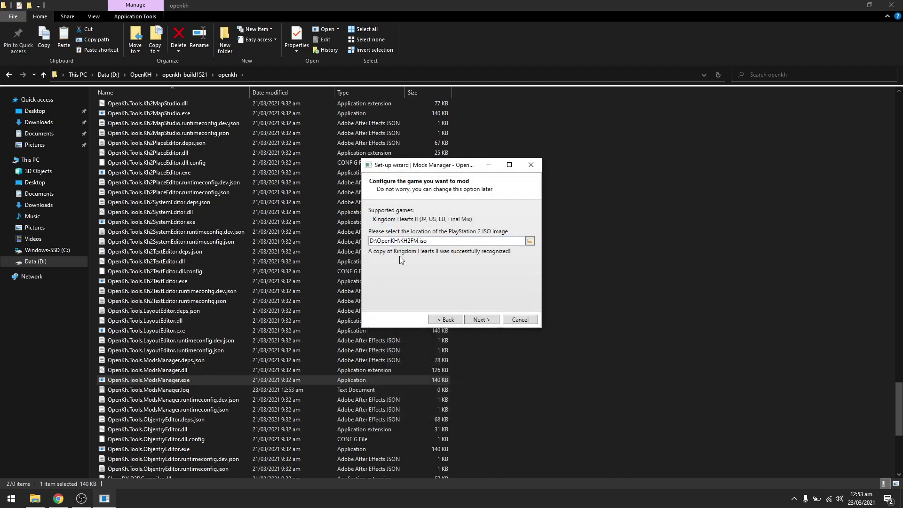
{"action": "left_click", "coordinate": [480, 322]}
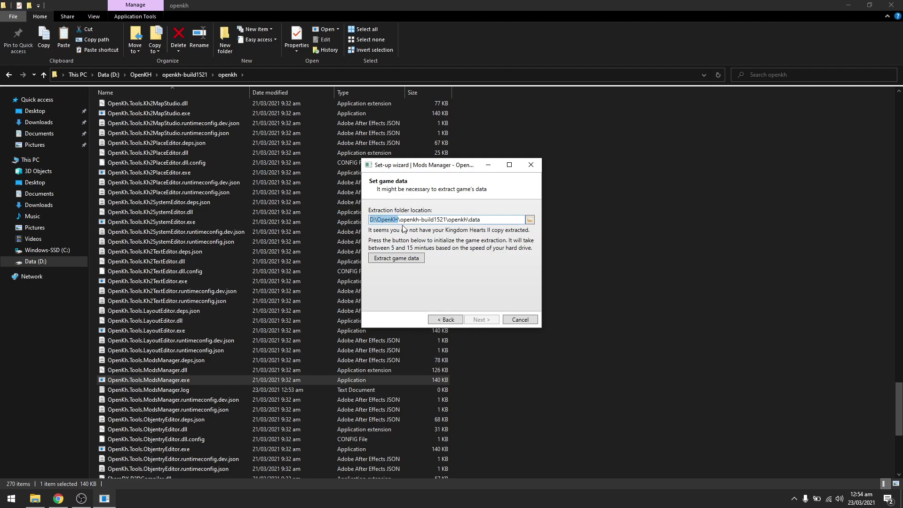
Step: Set D:\OpenKH\KH2FM-Extracted as the game data folder and continue to the region page
{"action": "left_click_drag", "start_coordinate": [370, 220], "coordinate": [495, 221]}
{"action": "left_click", "coordinate": [494, 221]}
{"action": "left_click", "coordinate": [529, 220]}
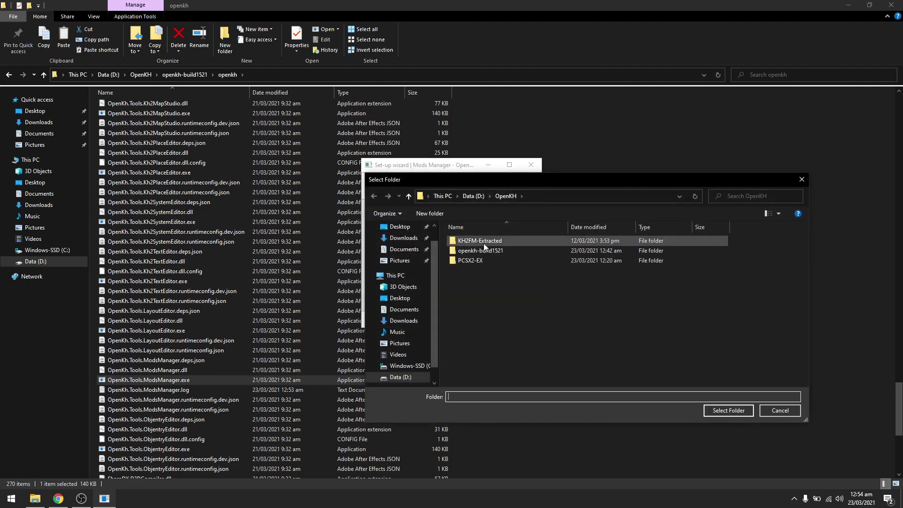
{"action": "left_click", "coordinate": [464, 243]}
{"action": "double_click", "coordinate": [465, 241]}
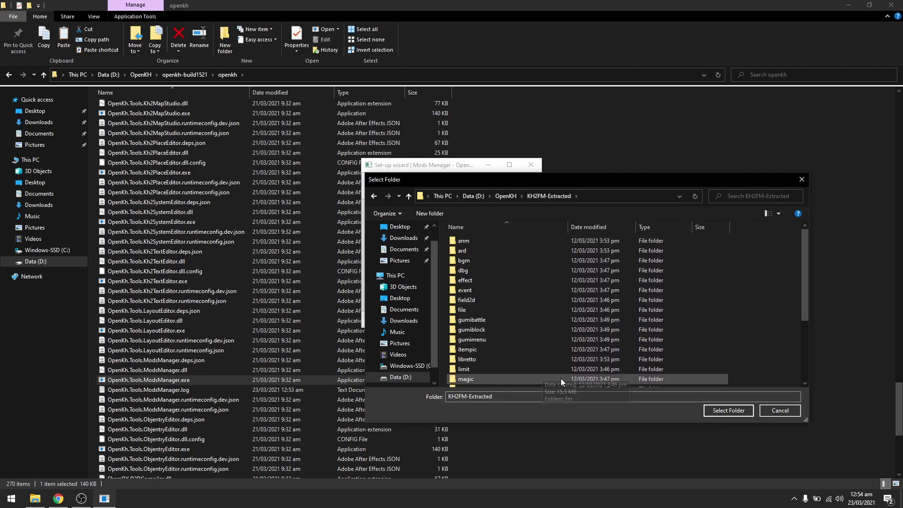
{"action": "left_click", "coordinate": [721, 411]}
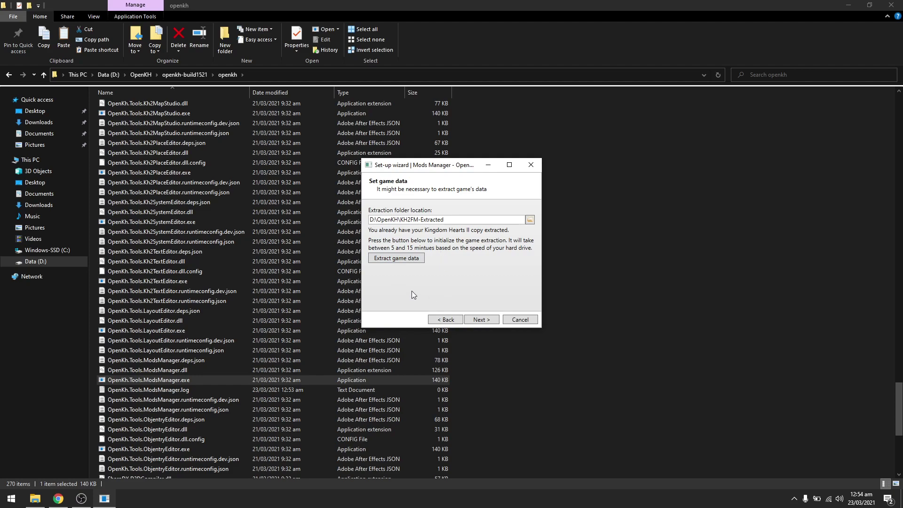
{"action": "left_click", "coordinate": [486, 319]}
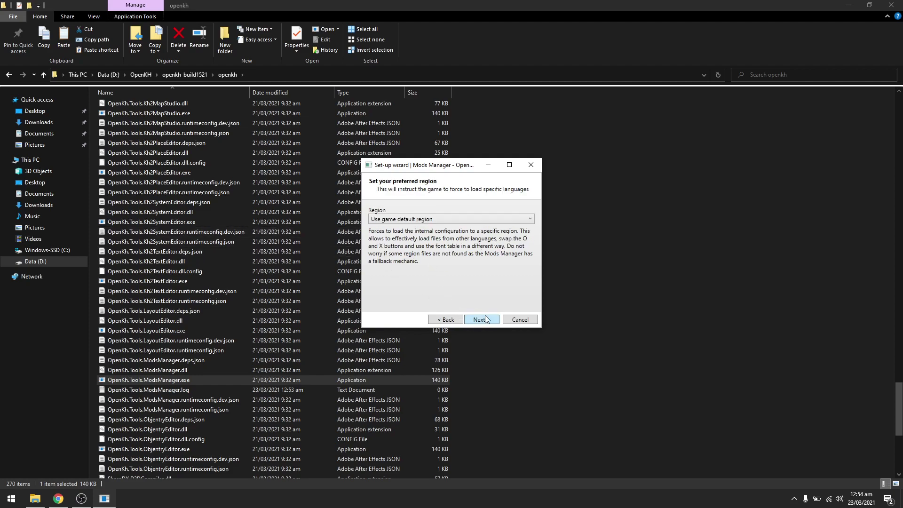
Step: Choose English (text US, menu US, voice US) as the region and finish the wizard
{"action": "left_click", "coordinate": [392, 225]}
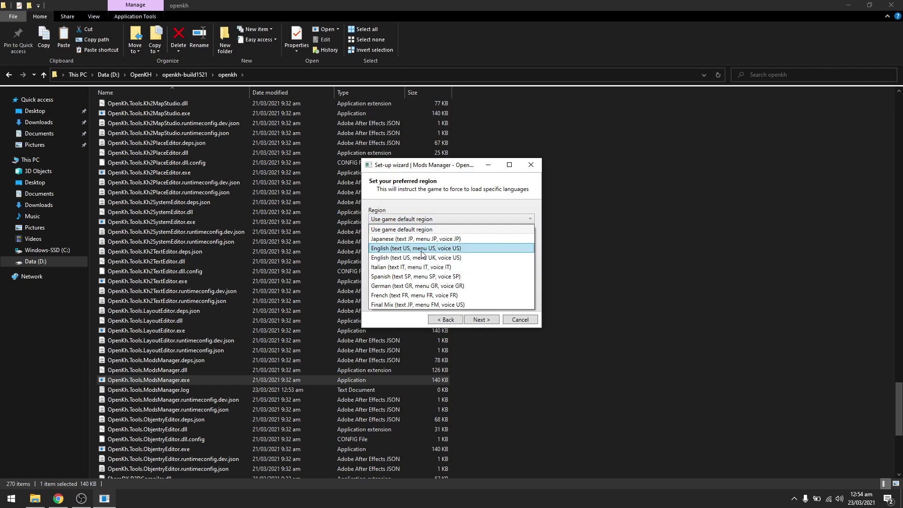
{"action": "left_click", "coordinate": [469, 251]}
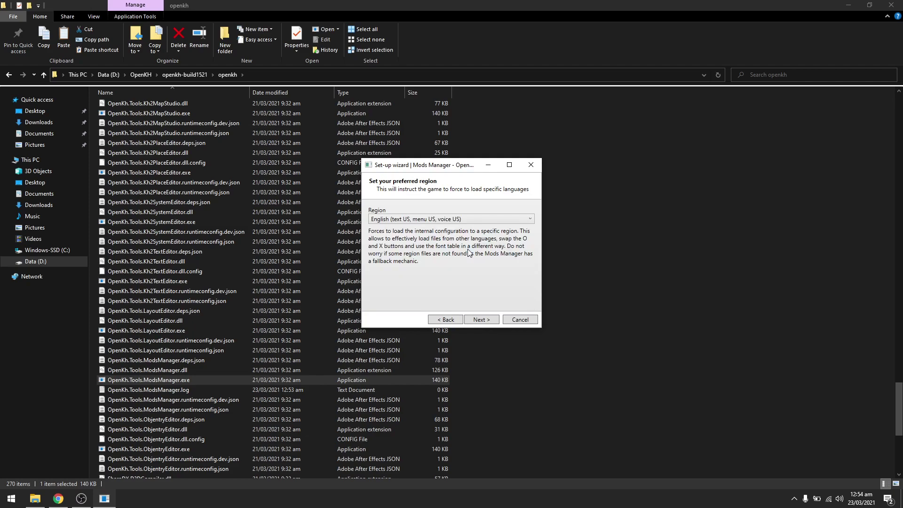
{"action": "left_click", "coordinate": [482, 321]}
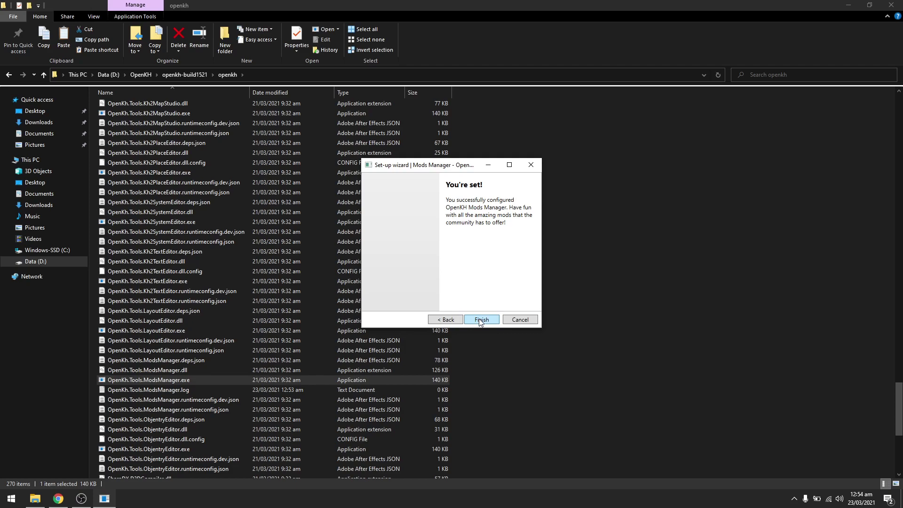
{"action": "left_click", "coordinate": [479, 322]}
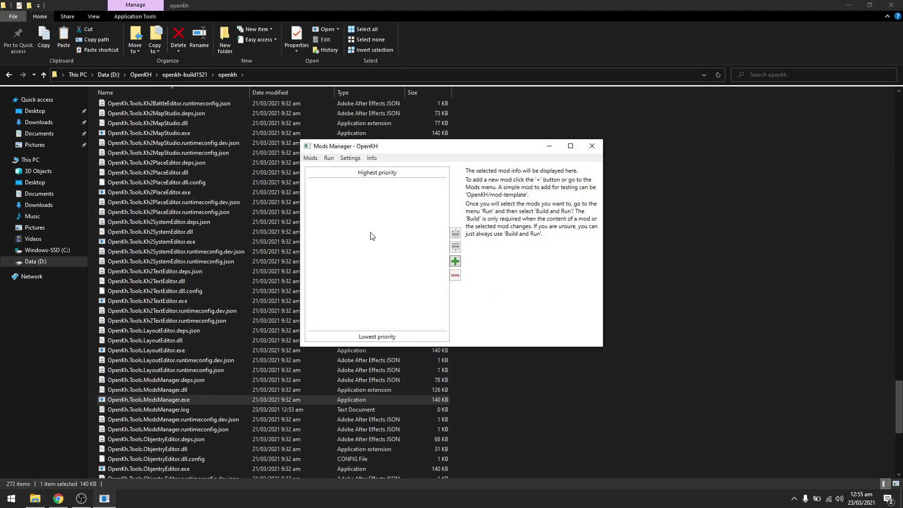
Step: Add the OpenKH/languagepack-en mod from GitHub
{"action": "left_click", "coordinate": [455, 262]}
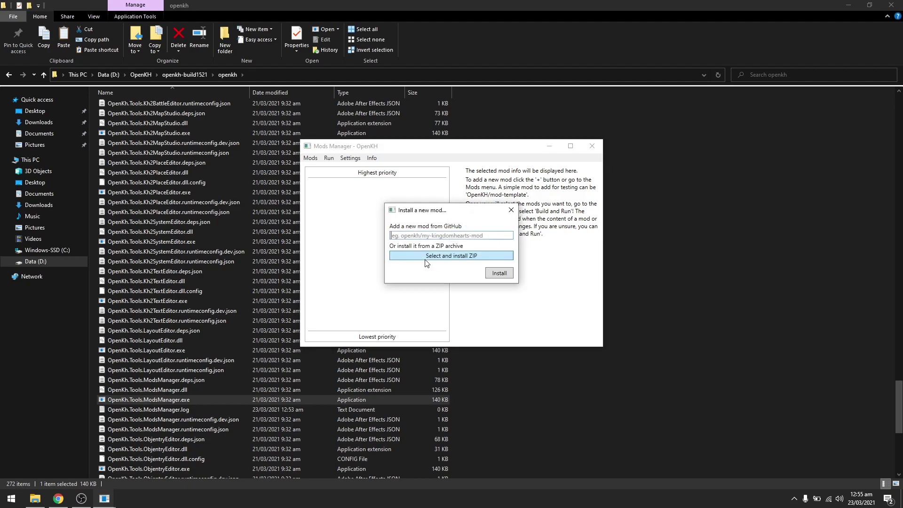
{"action": "left_click", "coordinate": [445, 235]}
{"action": "type", "text": "Open"}
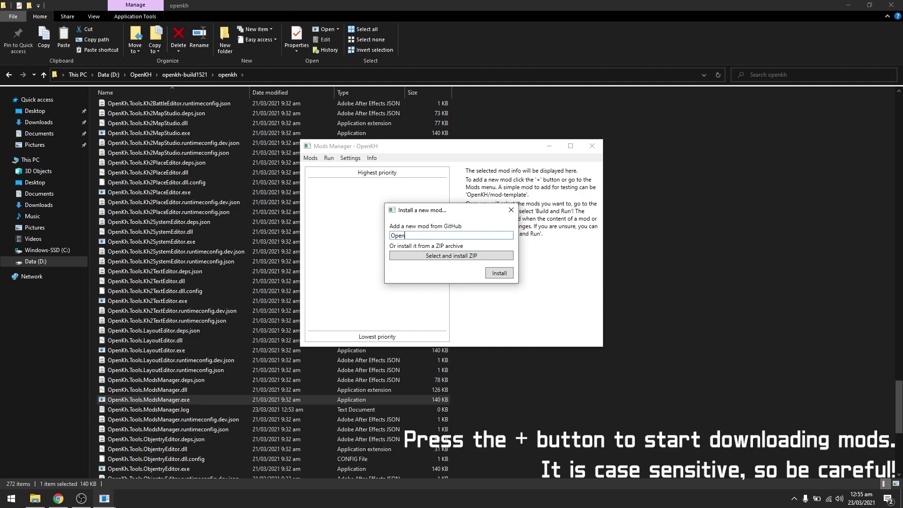
{"action": "type", "text": "KH/"}
{"action": "type", "text": "languag"}
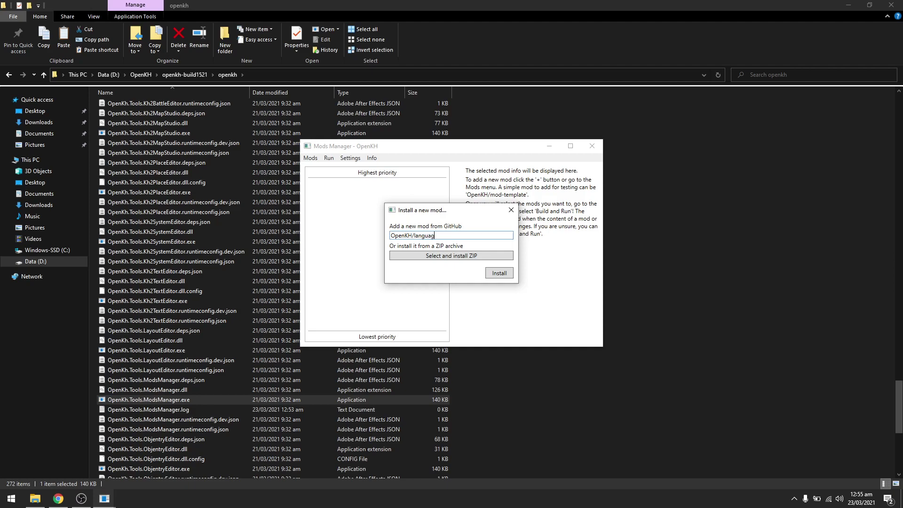
{"action": "type", "text": "epack-en"}
{"action": "left_click", "coordinate": [494, 274]}
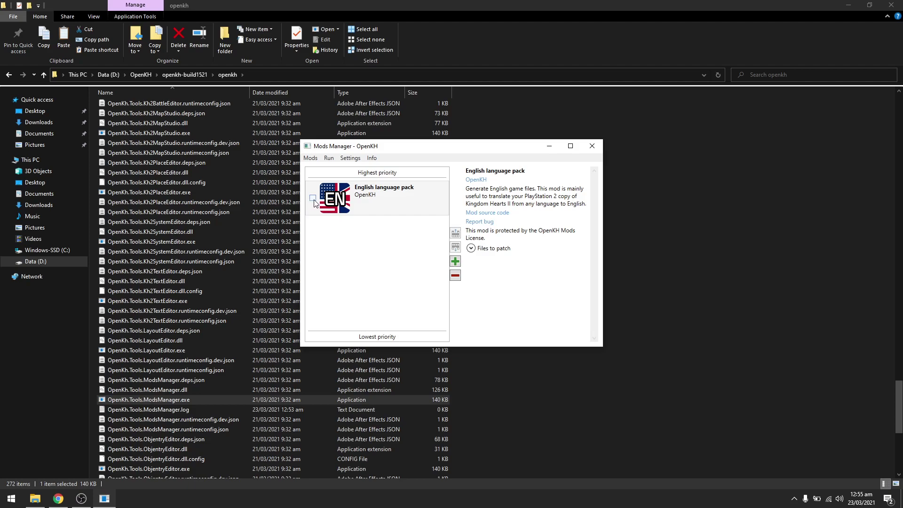
Step: Add the KH2FM-Mods-Num/All-in-One mod from GitHub, fixing a typo in the name
{"action": "left_click", "coordinate": [455, 261]}
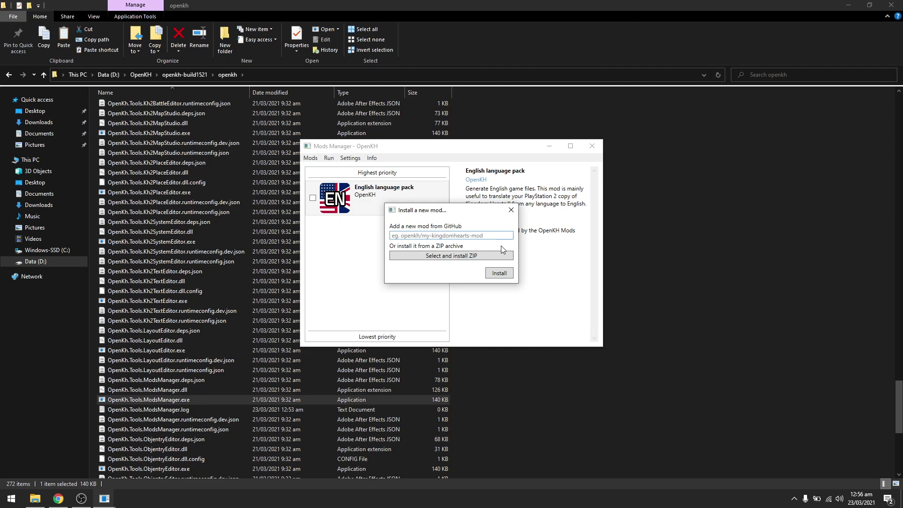
{"action": "type", "text": "KH2FM-Mods-M"}
{"action": "key", "text": "BackSpace"}
{"action": "type", "text": "Num/All-in-One"}
{"action": "left_click", "coordinate": [492, 274]}
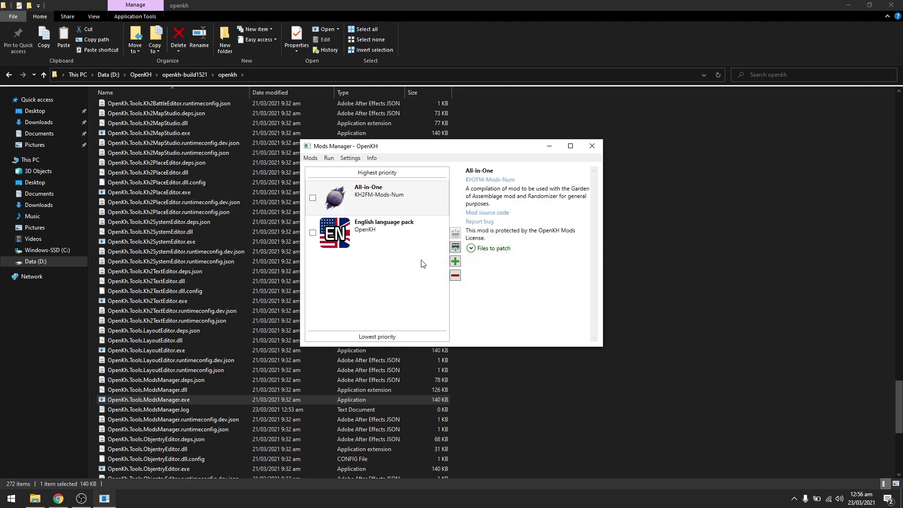
Step: Move the English language pack above All-in-One and enable both mods
{"action": "left_click", "coordinate": [376, 208]}
{"action": "left_click", "coordinate": [373, 239]}
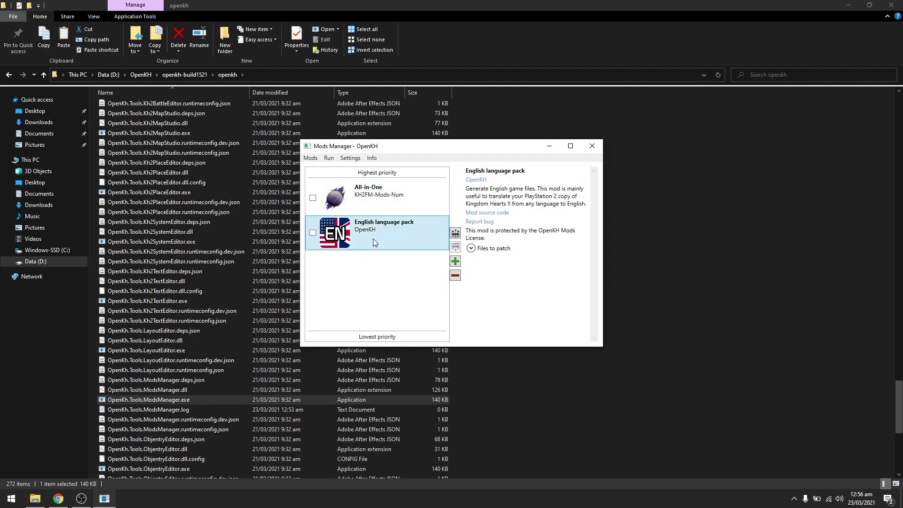
{"action": "left_click", "coordinate": [455, 233]}
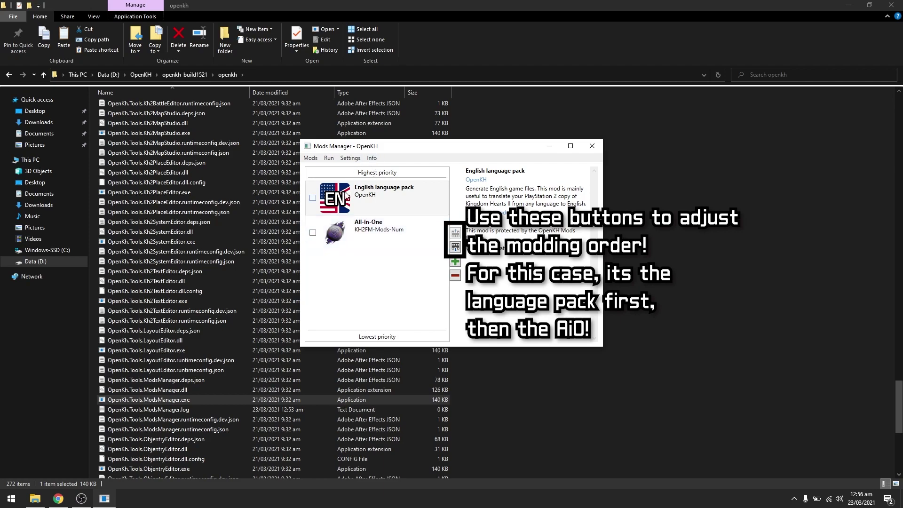
{"action": "left_click", "coordinate": [313, 199]}
{"action": "left_click", "coordinate": [312, 233]}
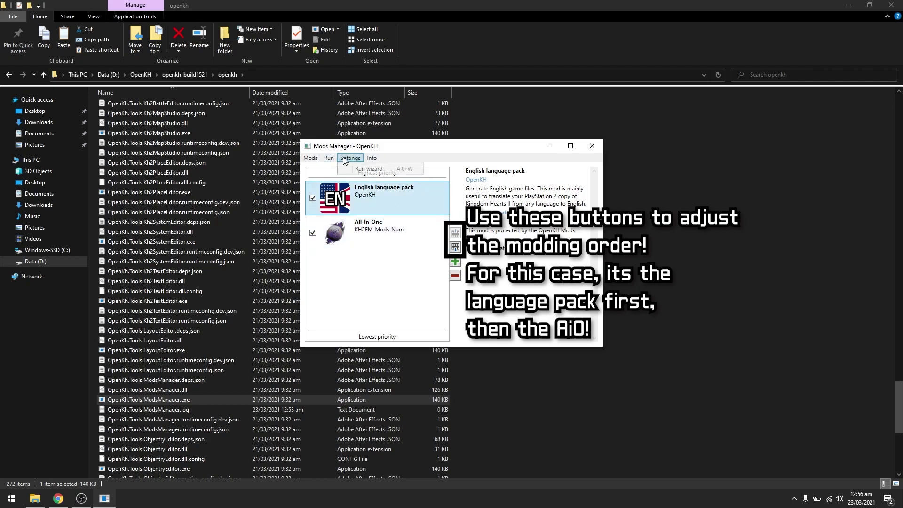
Step: Bring up the Run menu options
{"action": "left_click", "coordinate": [330, 158]}
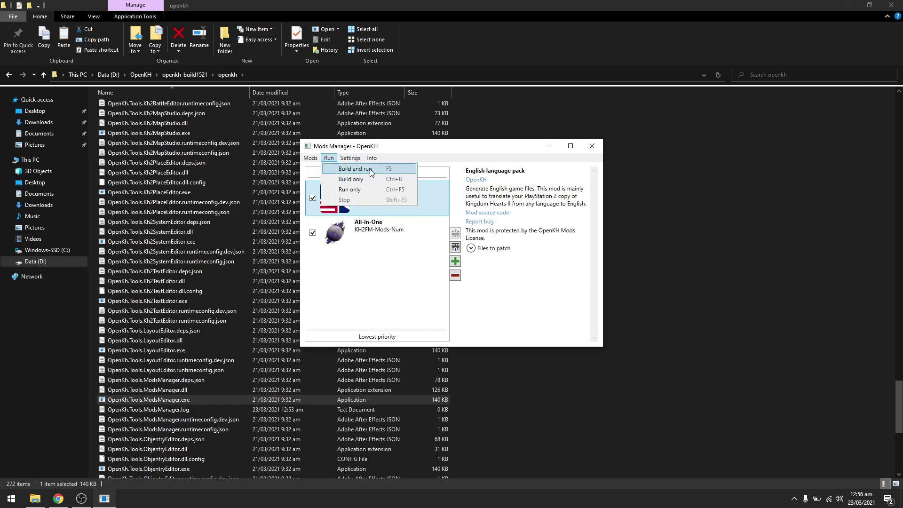
{"action": "left_click", "coordinate": [327, 159]}
{"action": "left_click", "coordinate": [329, 168]}
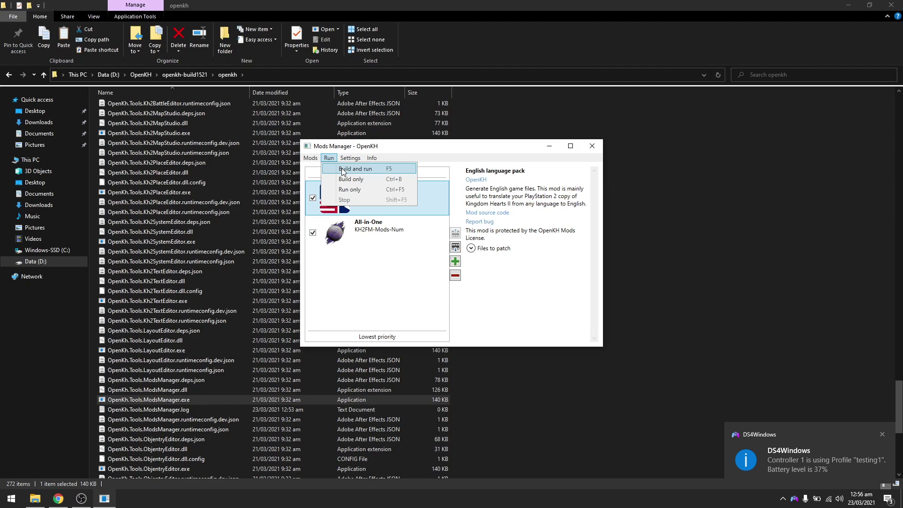
Step: Open the Kingdom Hearts II Final Mix guide doc at its Randomizer Build section
{"action": "left_click", "coordinate": [59, 498]}
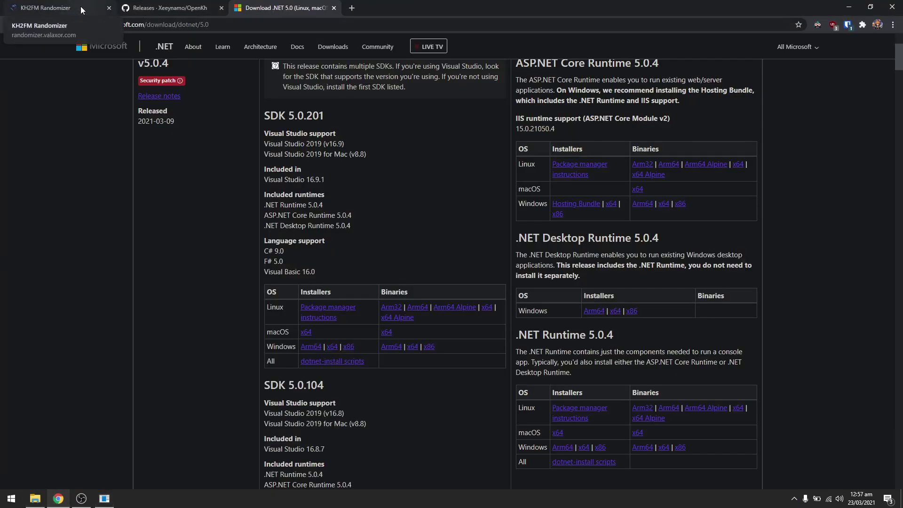
{"action": "left_click", "coordinate": [351, 8]}
{"action": "left_click", "coordinate": [347, 28]}
{"action": "type", "text": "do"}
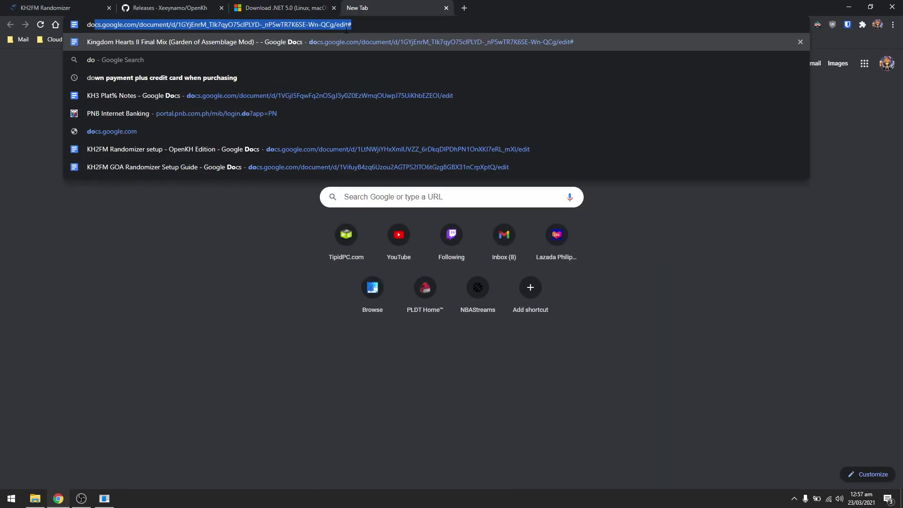
{"action": "type", "text": "c"}
{"action": "key", "text": "Down"}
{"action": "key", "text": "Down"}
{"action": "key", "text": "Down"}
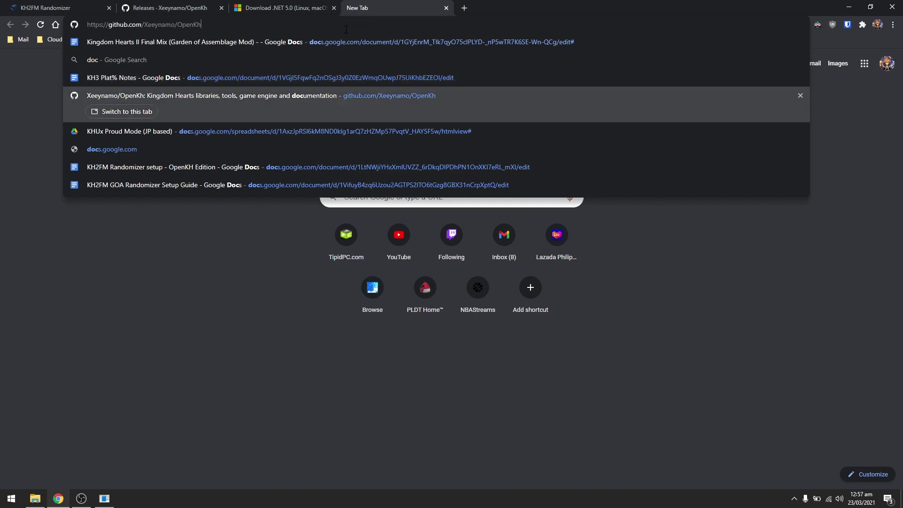
{"action": "key", "text": "Down"}
{"action": "key", "text": "Down"}
{"action": "key", "text": "Down"}
{"action": "key", "text": "Up"}
{"action": "key", "text": "Up"}
{"action": "key", "text": "Up"}
{"action": "key", "text": "Up"}
{"action": "key", "text": "Up"}
{"action": "key", "text": "Return"}
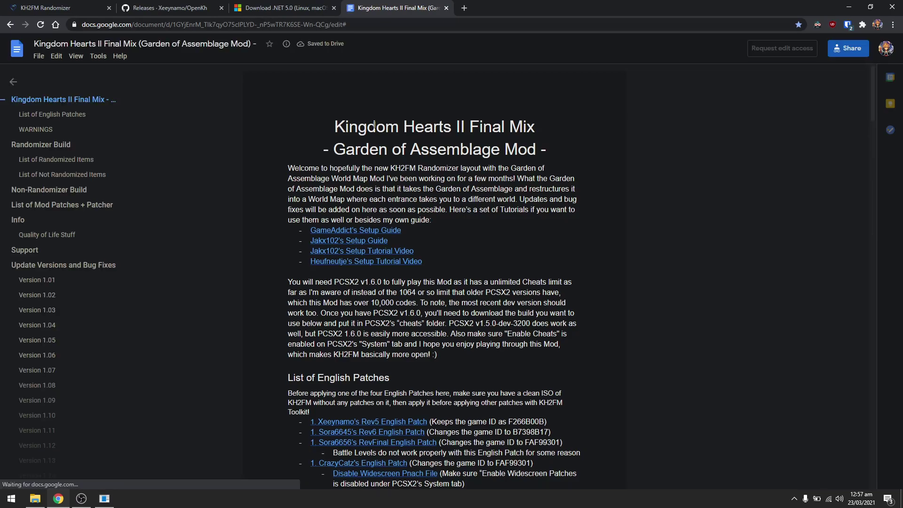
{"action": "left_click", "coordinate": [41, 144]}
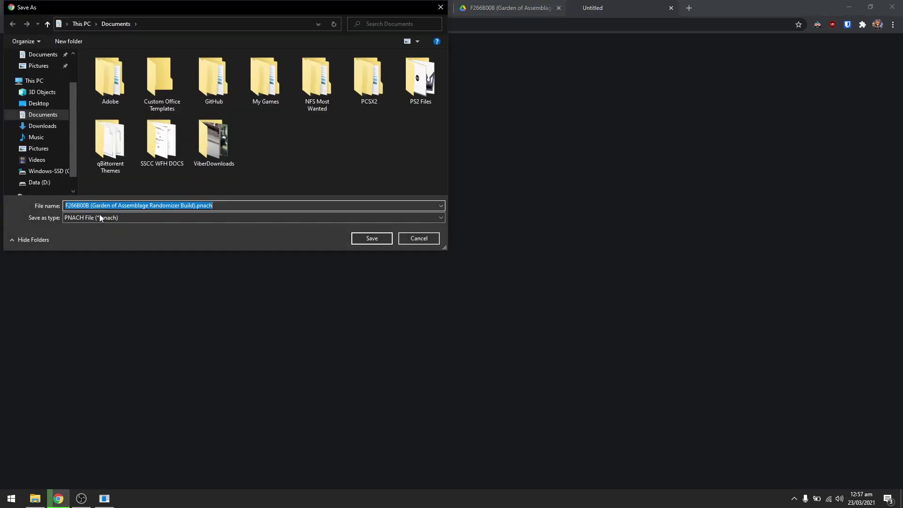
Step: Save the Garden of Assemblage .pnach into Documents\PCSX2\cheats, replacing the existing file
{"action": "double_click", "coordinate": [366, 83]}
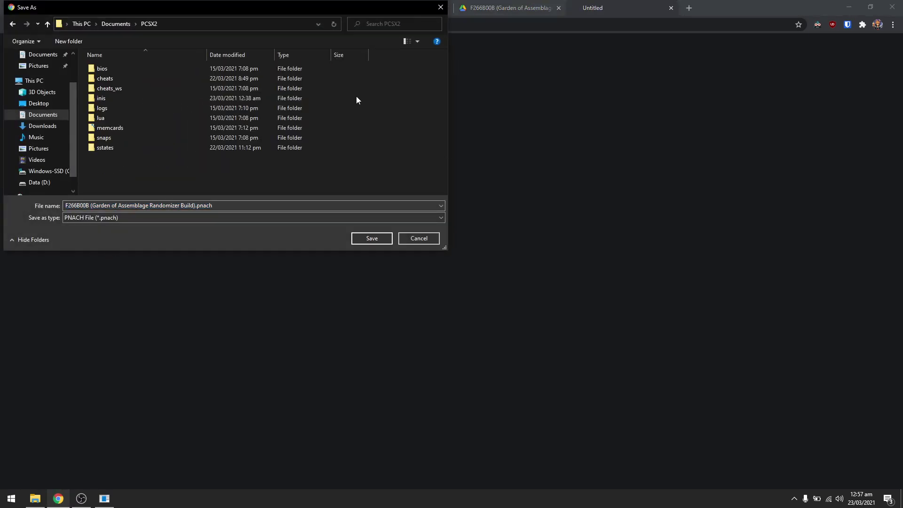
{"action": "left_click", "coordinate": [108, 81]}
{"action": "double_click", "coordinate": [108, 82]}
{"action": "left_click", "coordinate": [107, 78]}
{"action": "left_click", "coordinate": [135, 71]}
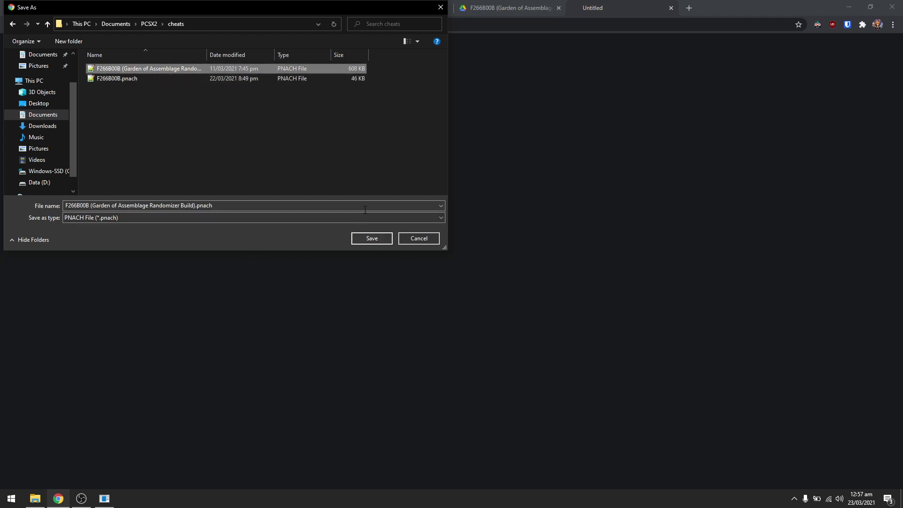
{"action": "left_click", "coordinate": [371, 243]}
{"action": "left_click", "coordinate": [493, 254]}
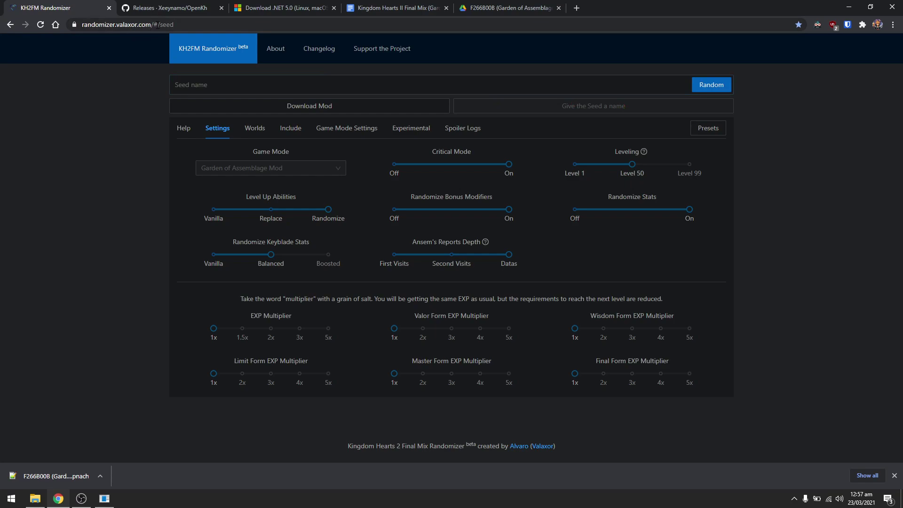
Step: Load the saved Critical Mode, 5x EXP preset and name the seed 'OpenKH ModLoader Test'
{"action": "left_click", "coordinate": [219, 26]}
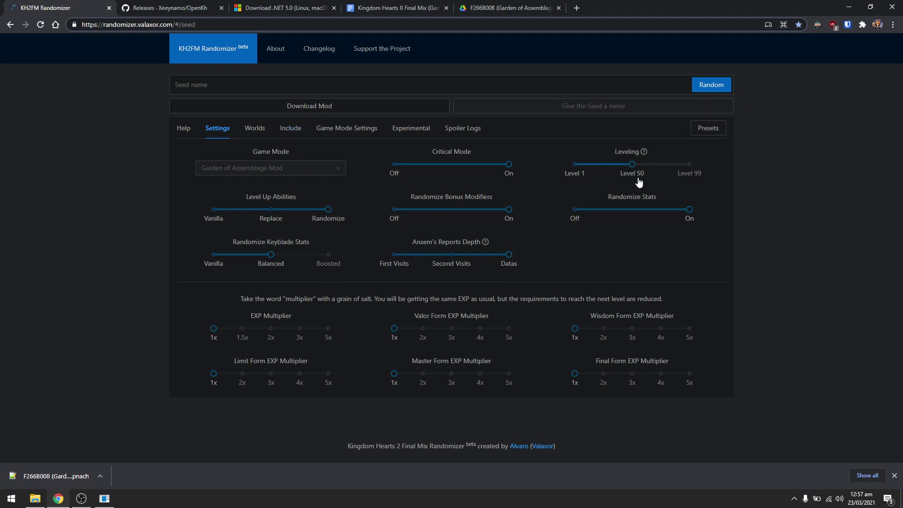
{"action": "left_click", "coordinate": [709, 128]}
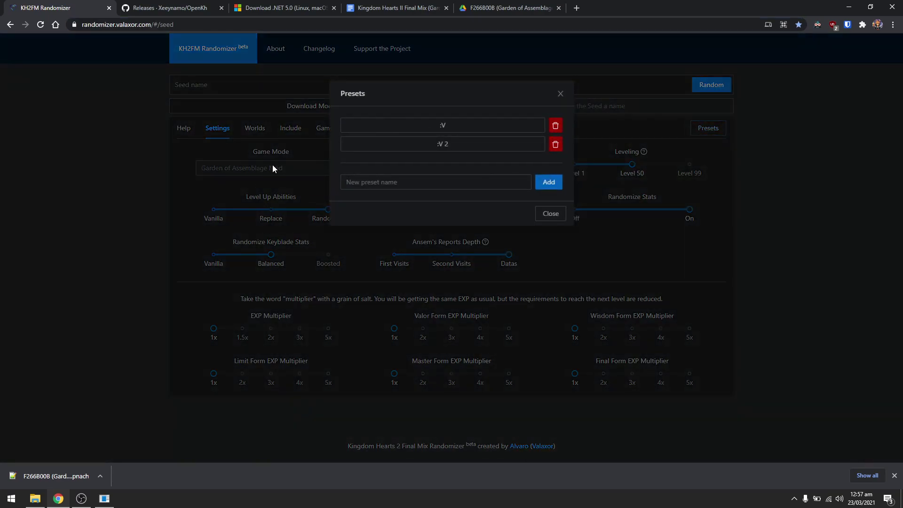
{"action": "left_click", "coordinate": [445, 145]}
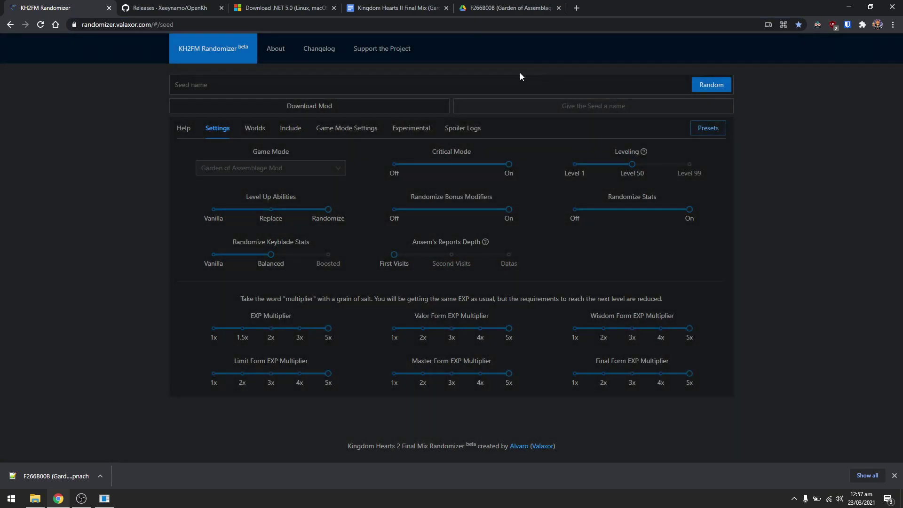
{"action": "left_click", "coordinate": [244, 87]}
{"action": "type", "text": "OpenKH ModLoader Test"}
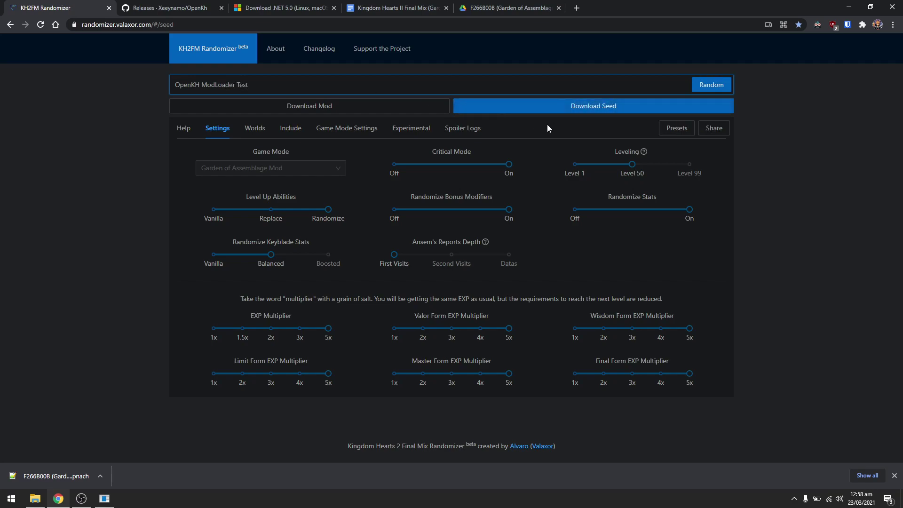
Step: Save the Rev 5 Japanese patch seed over F266B00B.pnach in the PCSX2 cheats folder
{"action": "left_click", "coordinate": [539, 109]}
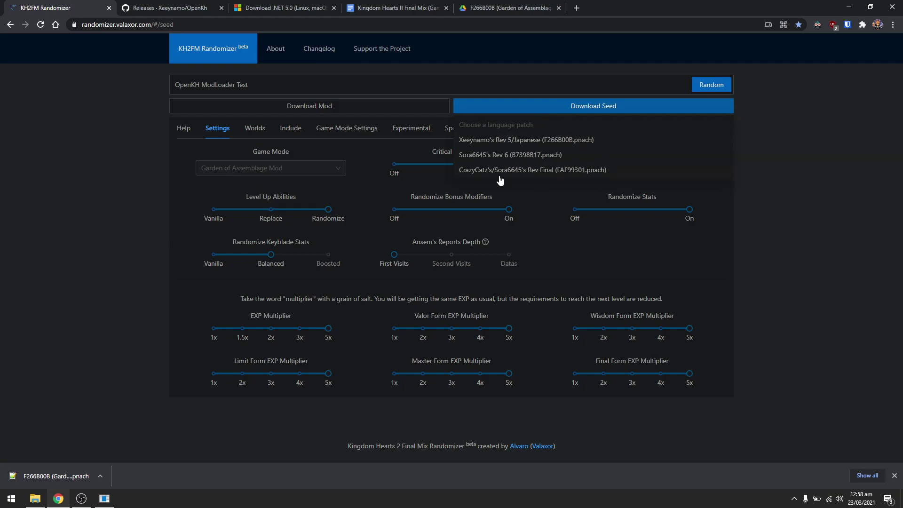
{"action": "left_click", "coordinate": [516, 146]}
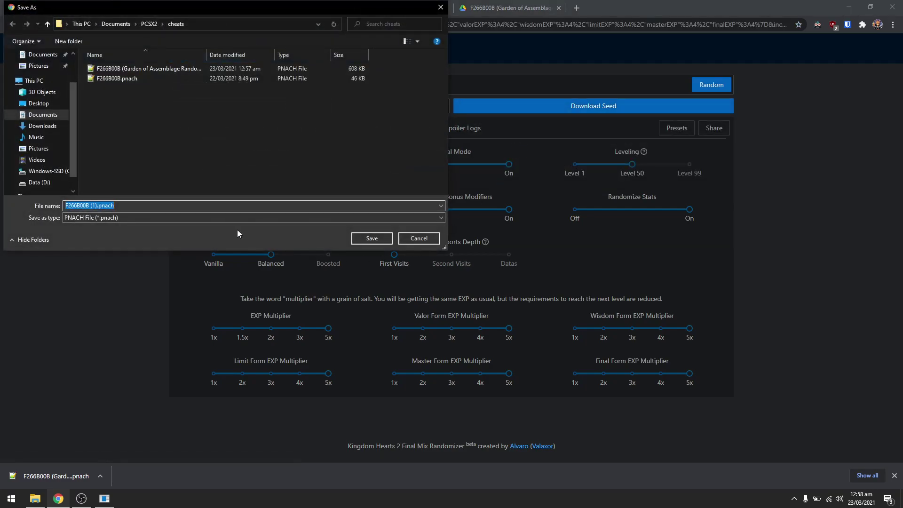
{"action": "left_click", "coordinate": [122, 79]}
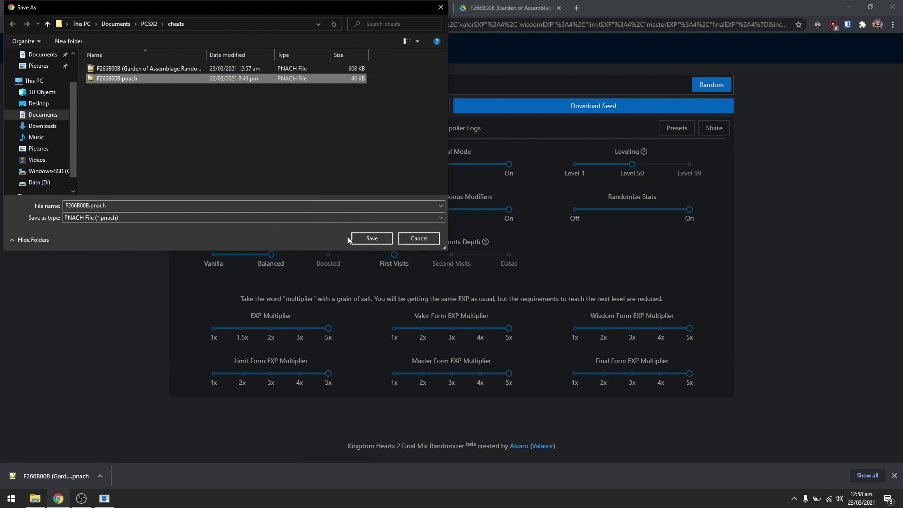
{"action": "left_click", "coordinate": [366, 239]}
{"action": "left_click", "coordinate": [478, 251]}
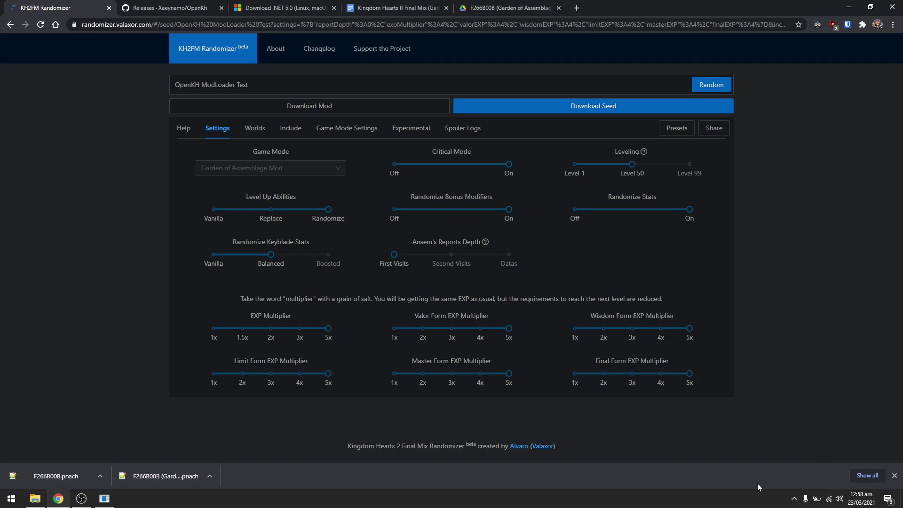
Step: Bring OpenKH Mods Manager to the front with Chrome minimized
{"action": "left_click", "coordinate": [103, 499]}
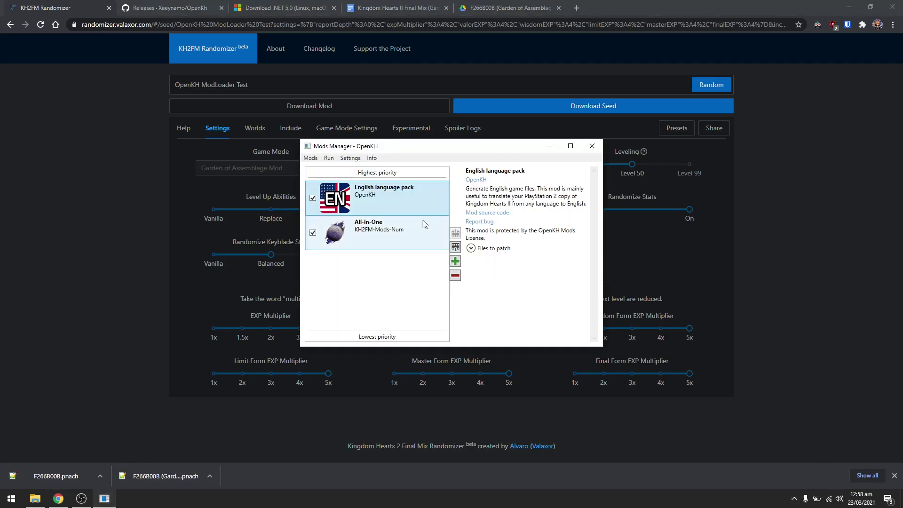
{"action": "left_click", "coordinate": [848, 7]}
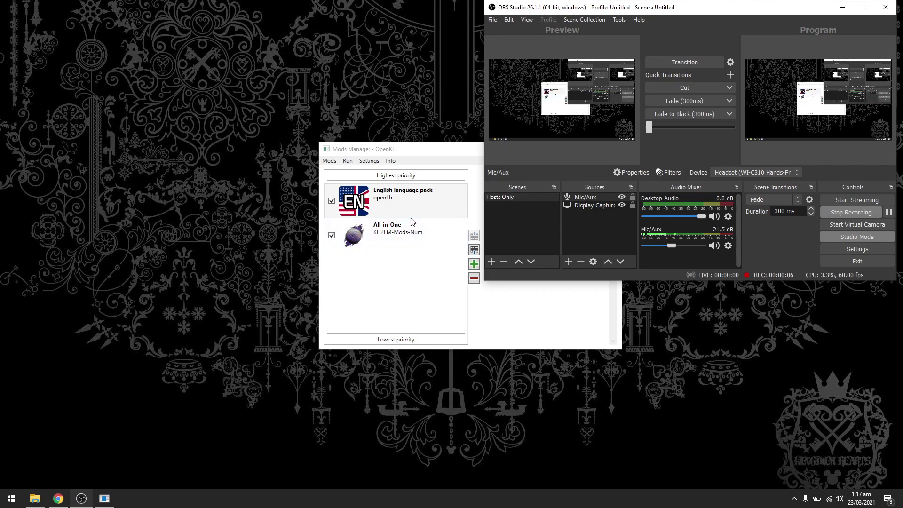
{"action": "left_click", "coordinate": [454, 163]}
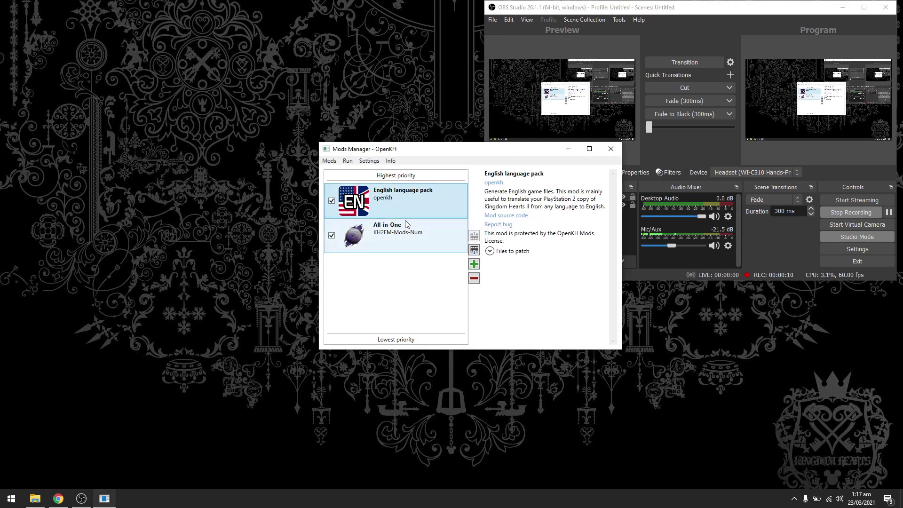
Step: Select All-in-One, then build the English pack and All-in-One mods and run the game
{"action": "left_click", "coordinate": [412, 236]}
{"action": "key", "text": "Up"}
{"action": "key", "text": "Down"}
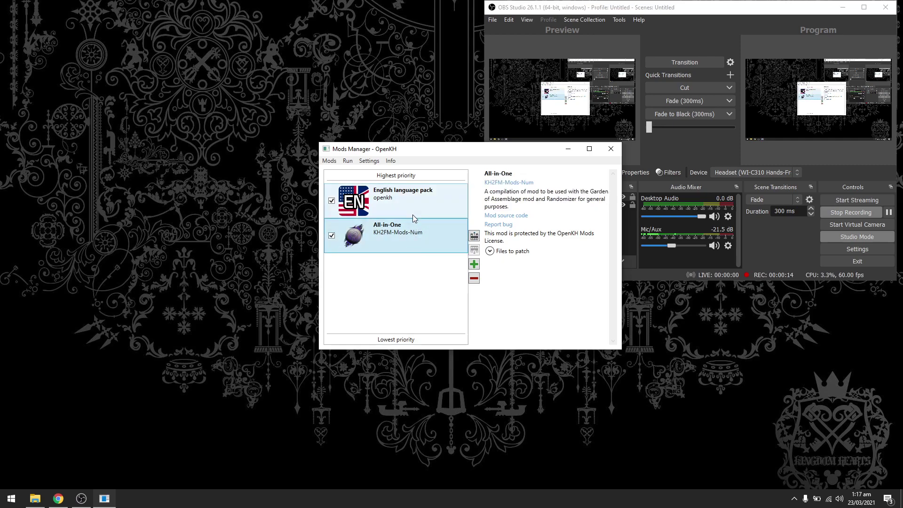
{"action": "left_click", "coordinate": [351, 164]}
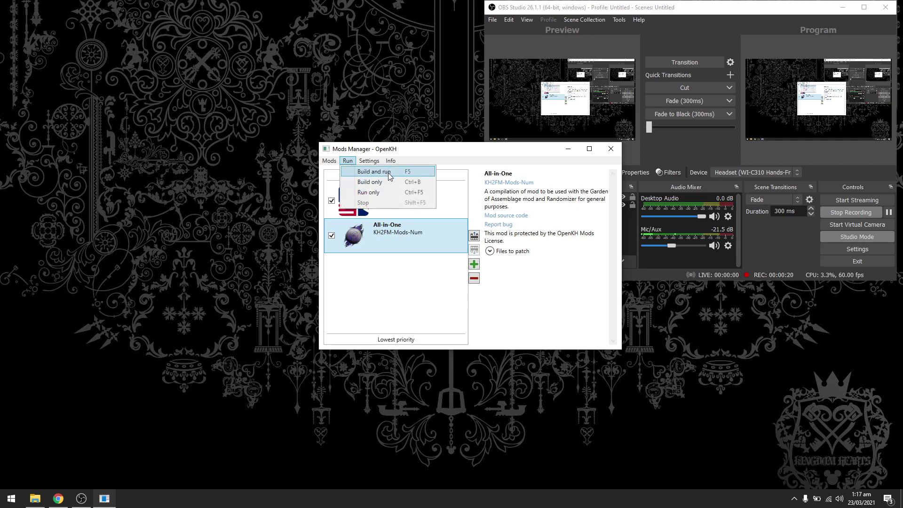
{"action": "left_click", "coordinate": [387, 175]}
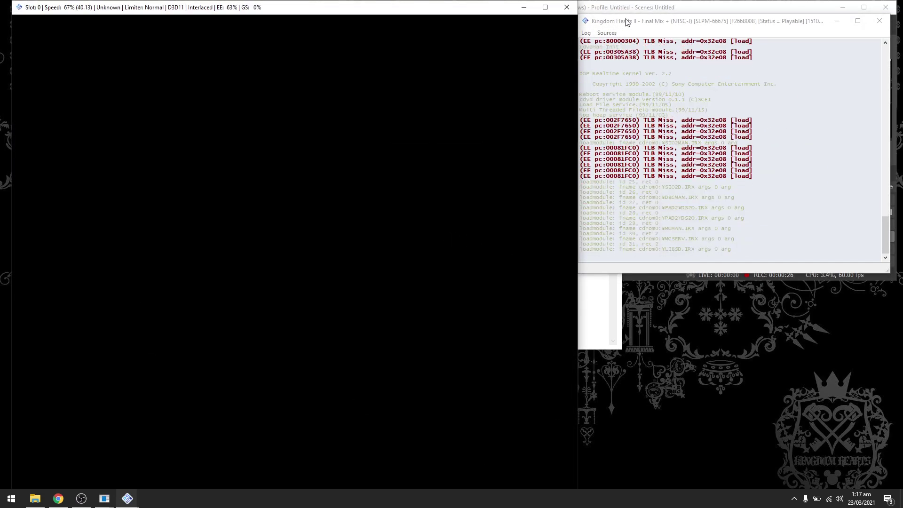
Step: Bring the PCSX2-EX game window forward and advance to the title screen
{"action": "left_click", "coordinate": [625, 22]}
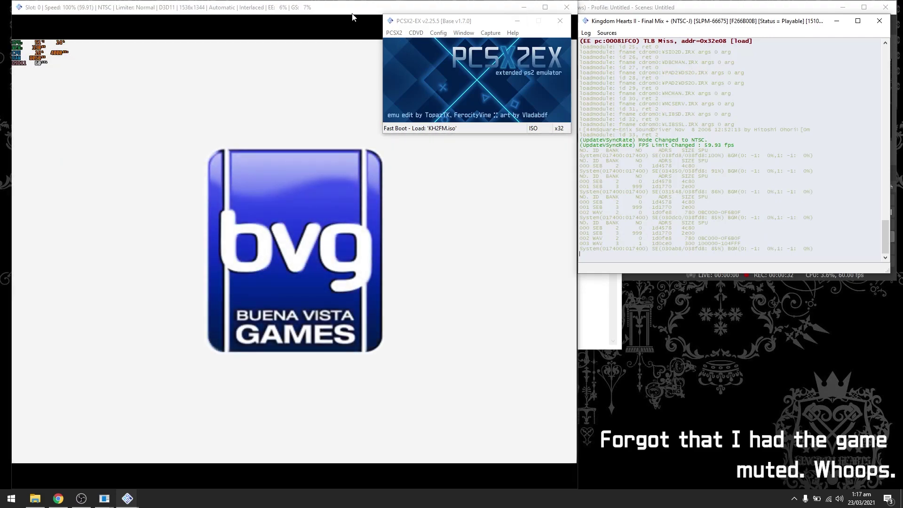
{"action": "left_click", "coordinate": [353, 17]}
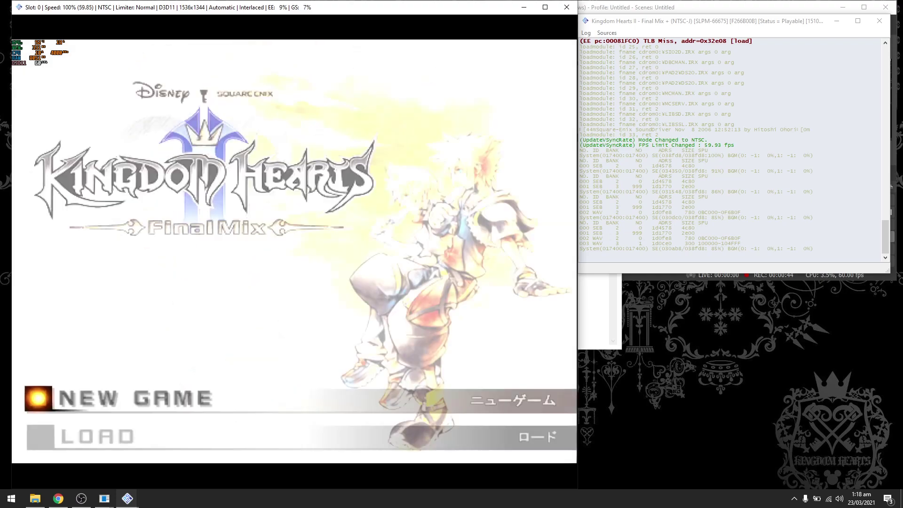
{"action": "key", "text": "Return"}
Step: Start a New Game on Critical Mode and confirm the vibration setting
{"action": "key", "text": "Up"}
{"action": "key", "text": "Down"}
{"action": "key", "text": "Down"}
{"action": "key", "text": "Down"}
{"action": "key", "text": "Return"}
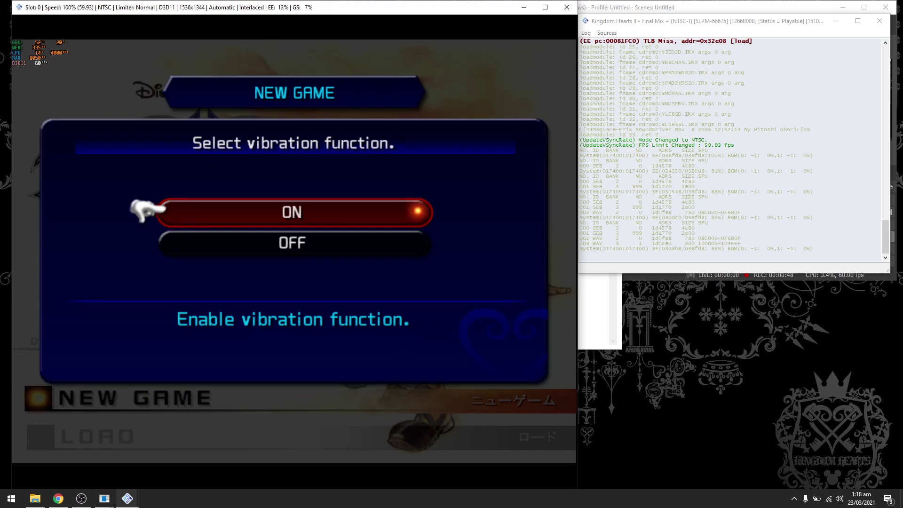
{"action": "key", "text": "Down"}
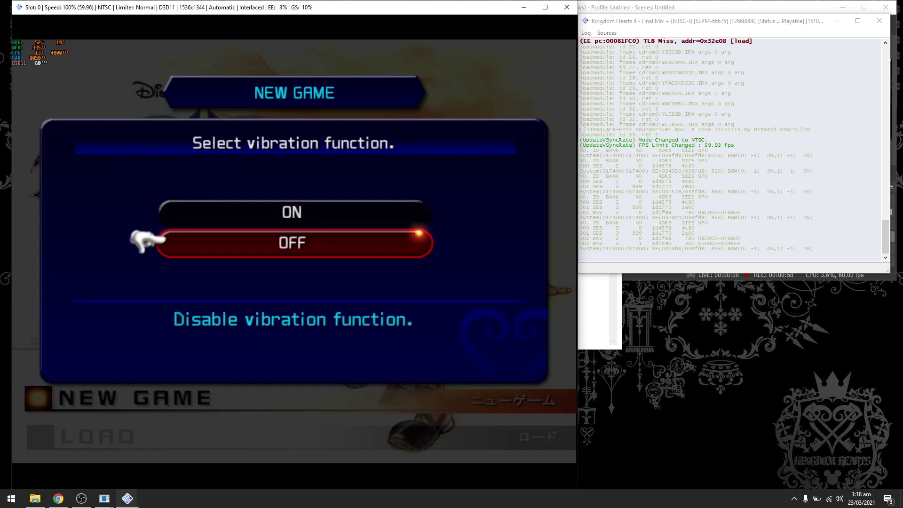
{"action": "key", "text": "Up"}
{"action": "key", "text": "Return"}
{"action": "key", "text": "Return"}
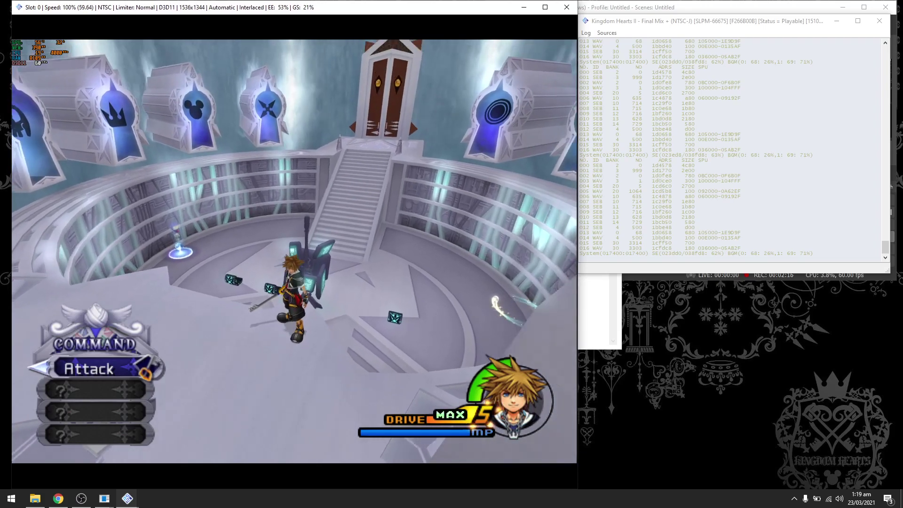
Step: Close the game with Esc, then view the All-in-One and English language pack entries
{"action": "key", "text": "Escape"}
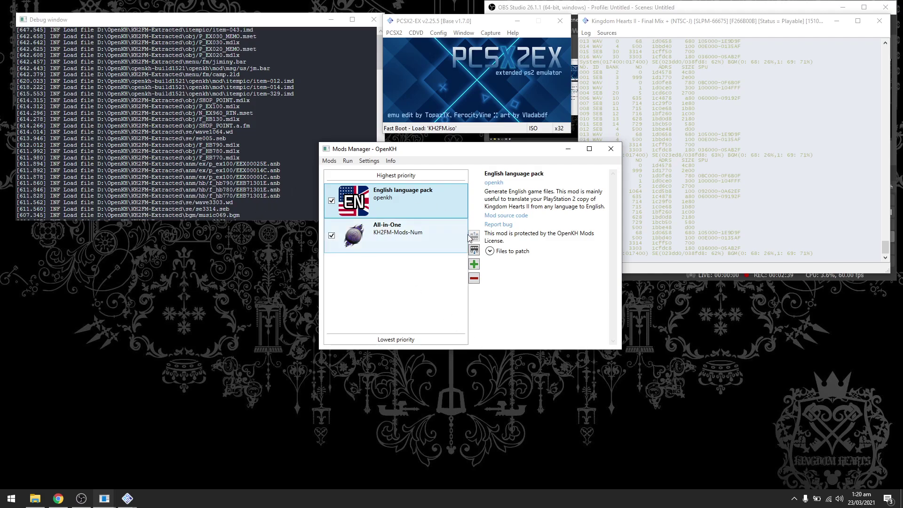
{"action": "left_click", "coordinate": [395, 233]}
{"action": "left_click", "coordinate": [398, 207]}
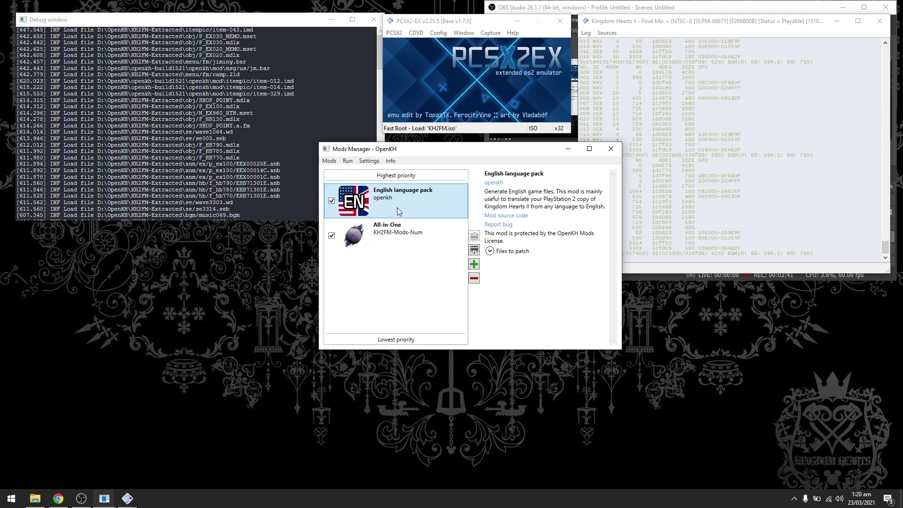
{"action": "left_click", "coordinate": [393, 238]}
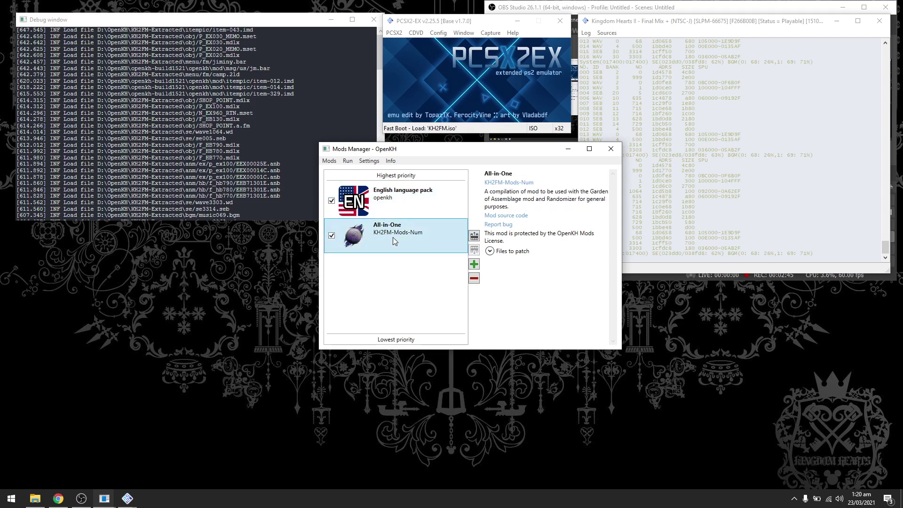